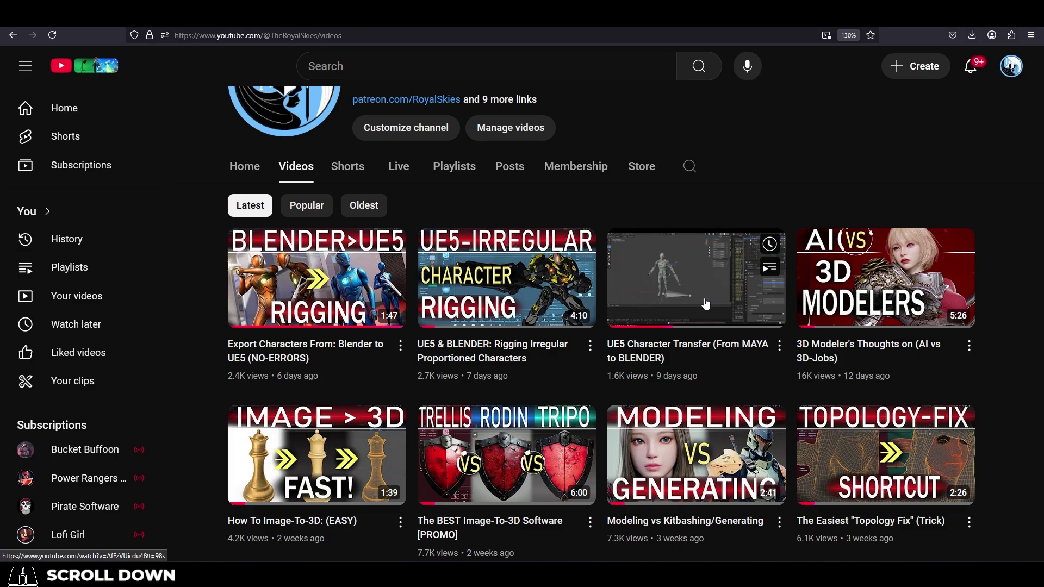
# Open the Blender 2.83 Speed Animating Tutorials playlist and look through its videos
pyautogui.click(456, 173)
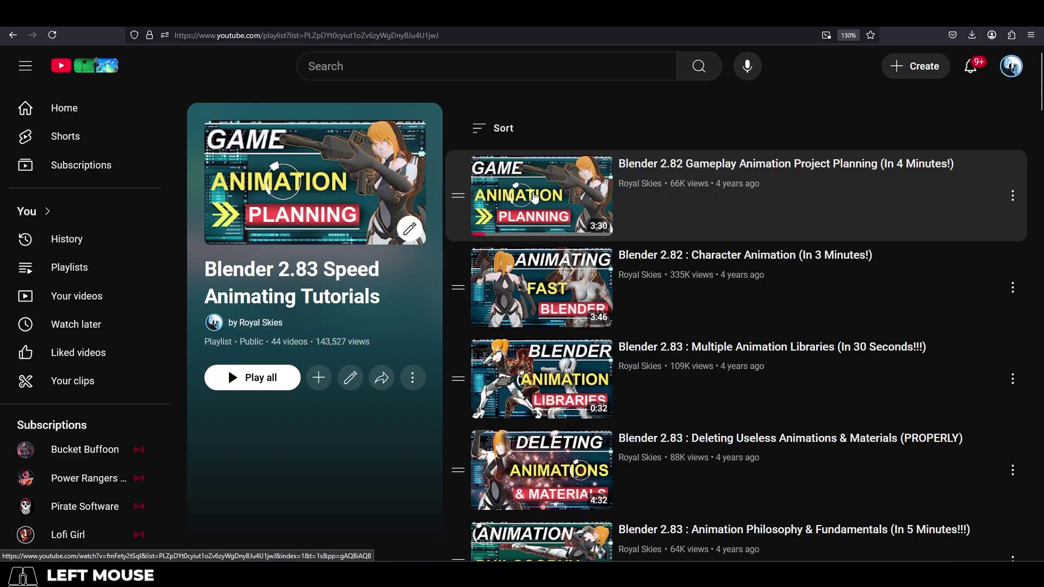
pyautogui.scroll(-4, 691, 258)
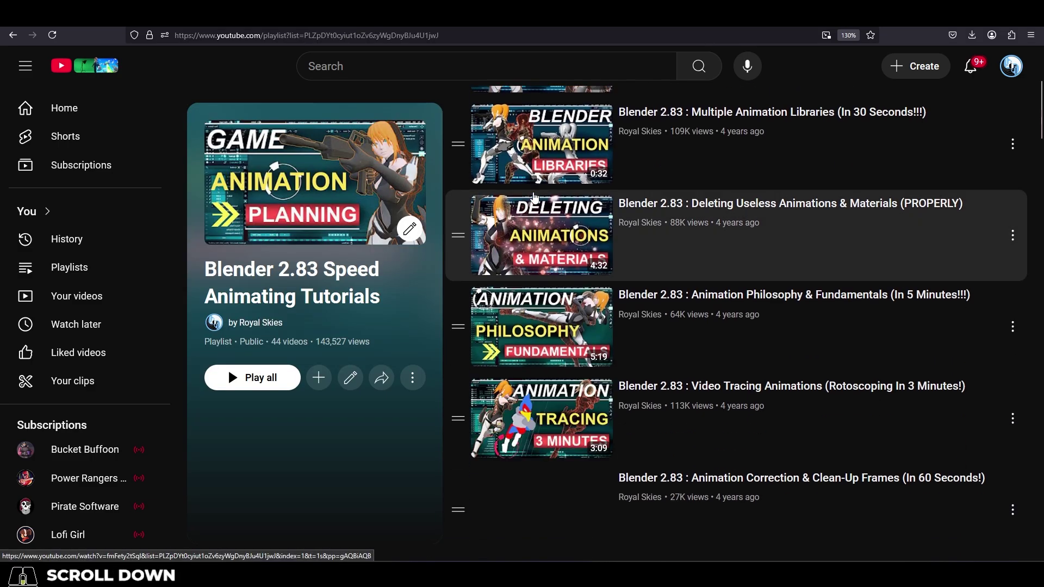
pyautogui.scroll(-1, 714, 266)
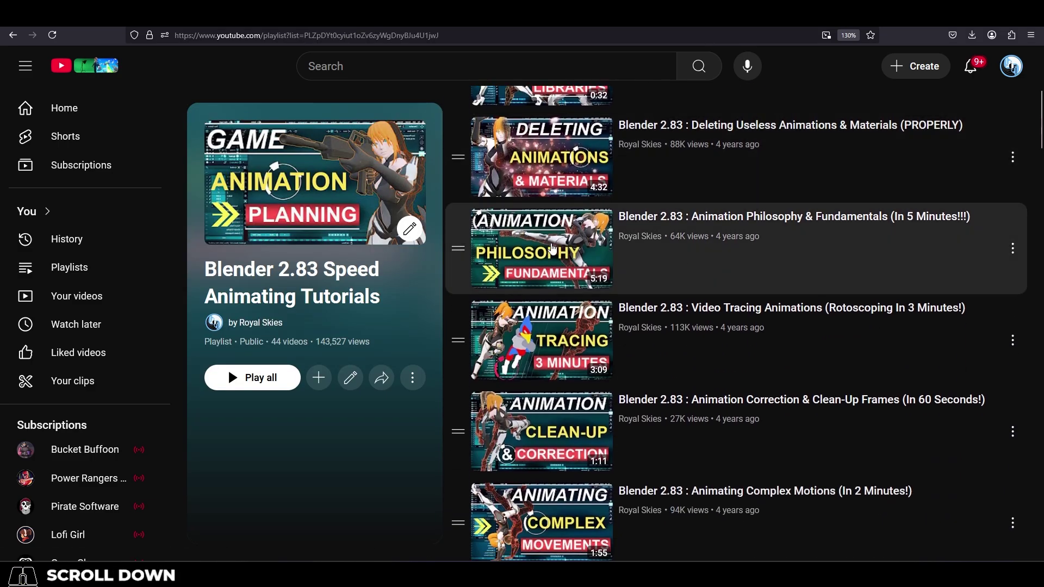
pyautogui.scroll(-4, 552, 249)
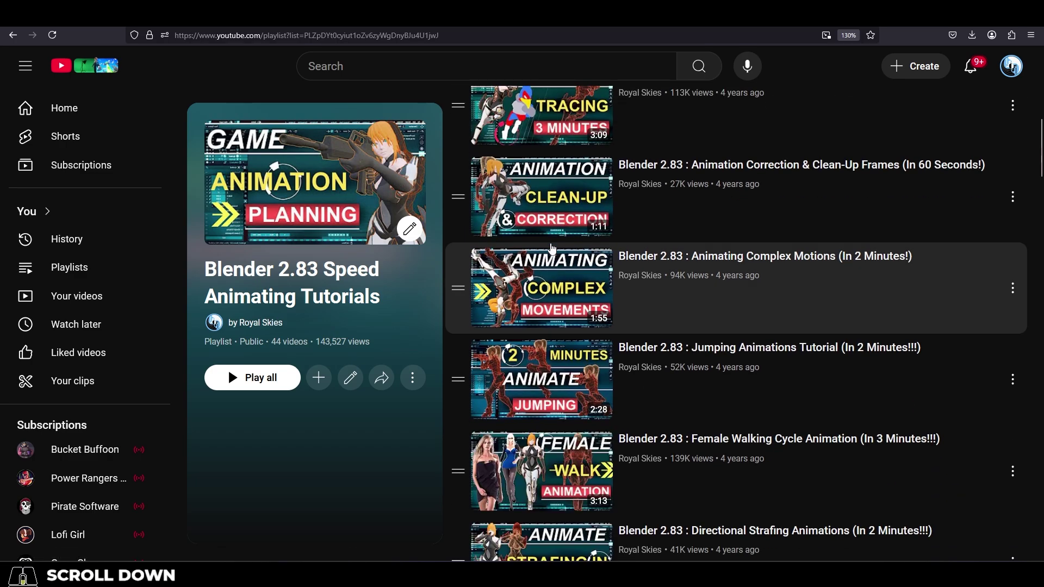
pyautogui.scroll(-4, 552, 249)
pyautogui.click(521, 500)
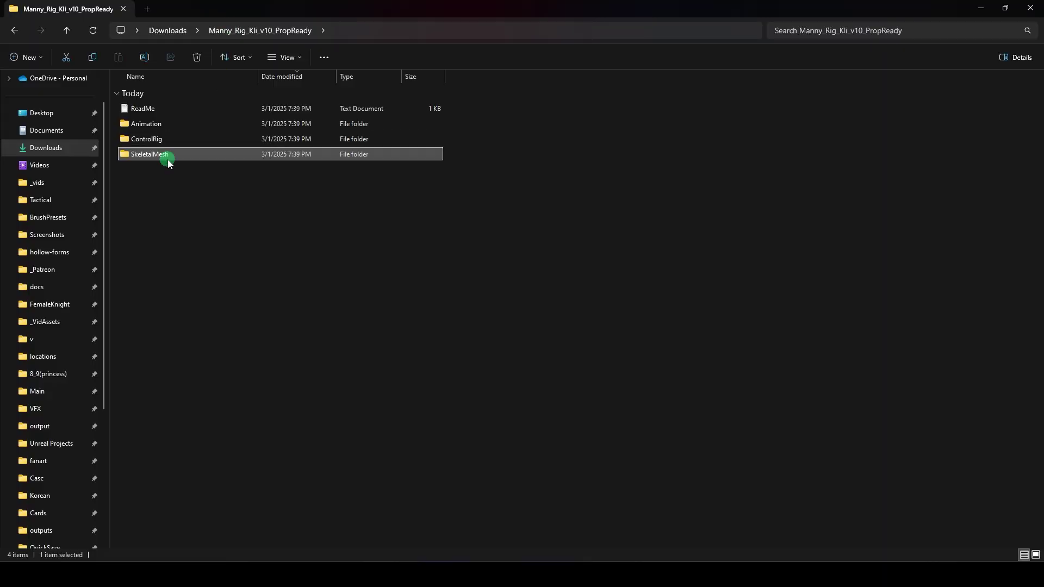
# Open SKM_Manny from the SkeletalMesh folder of Manny_Rig_Kli_v10_PropReady in Blender and look over the mannequin
pyautogui.doubleClick(169, 157)
pyautogui.doubleClick(373, 168)
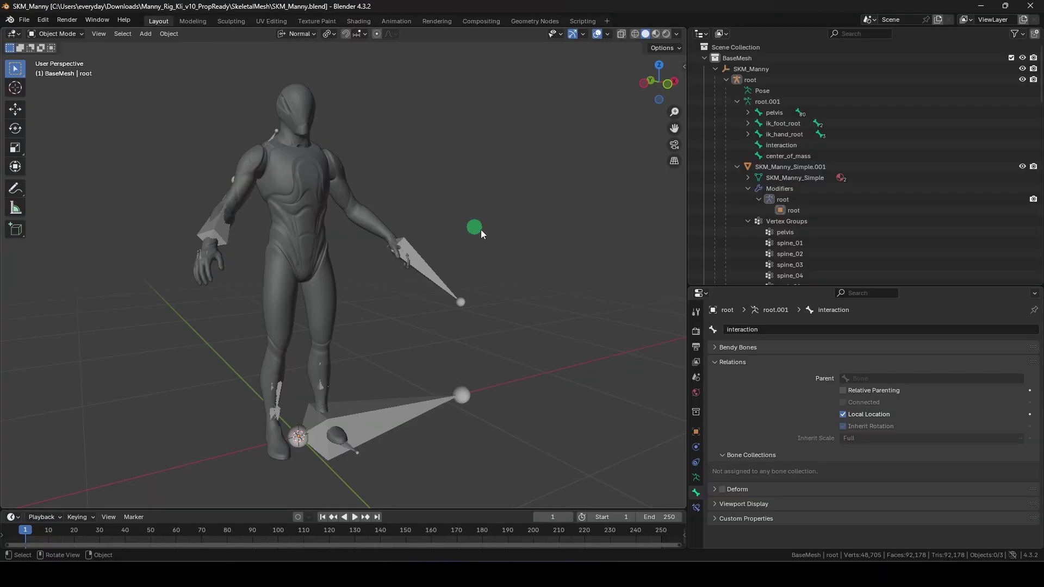
pyautogui.moveTo(481, 230)
pyautogui.mouseDown(button='middle')
pyautogui.moveTo(451, 247)
pyautogui.moveTo(485, 232)
pyautogui.mouseUp(button='middle')
# Open ControlRig_Manny from the ControlRig folder and examine the mannequin's control rig
pyautogui.click(179, 154)
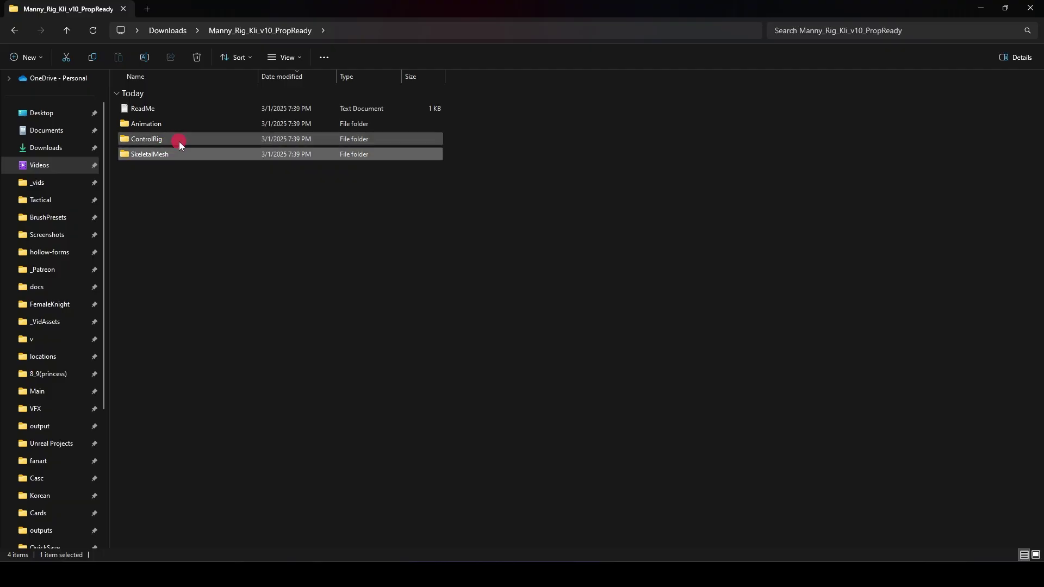
pyautogui.doubleClick(175, 138)
pyautogui.doubleClick(191, 107)
pyautogui.moveTo(542, 286); pyautogui.dragTo(533, 326, button='middle')
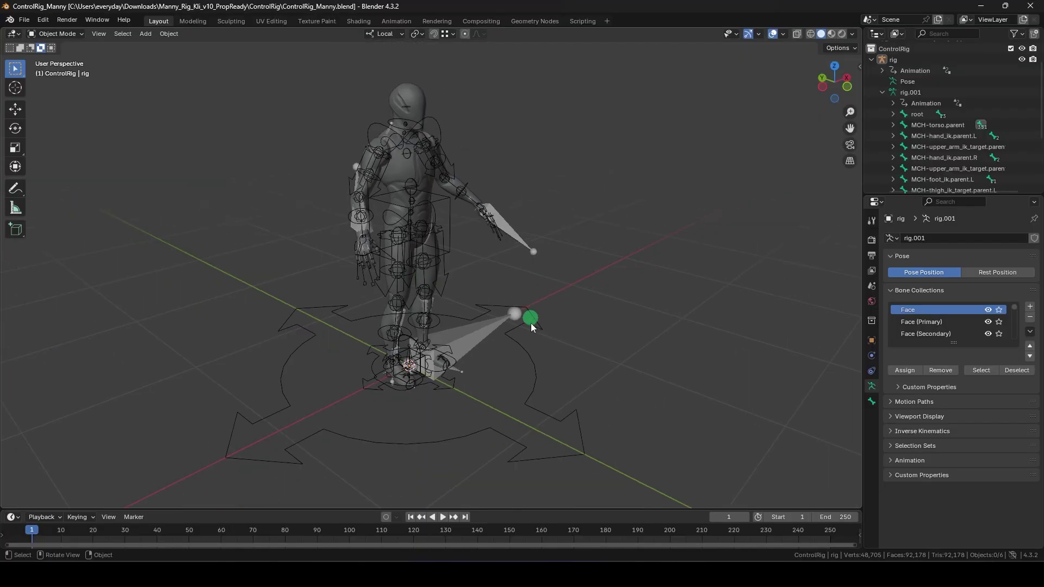
pyautogui.click(540, 322)
# Open the A_Greatsword_Attack_01 example from the Animation folder, scrub through its timeline, and return to the folder for A_Bow_Attack_01
pyautogui.hotkey('ctrl', 'Tab')
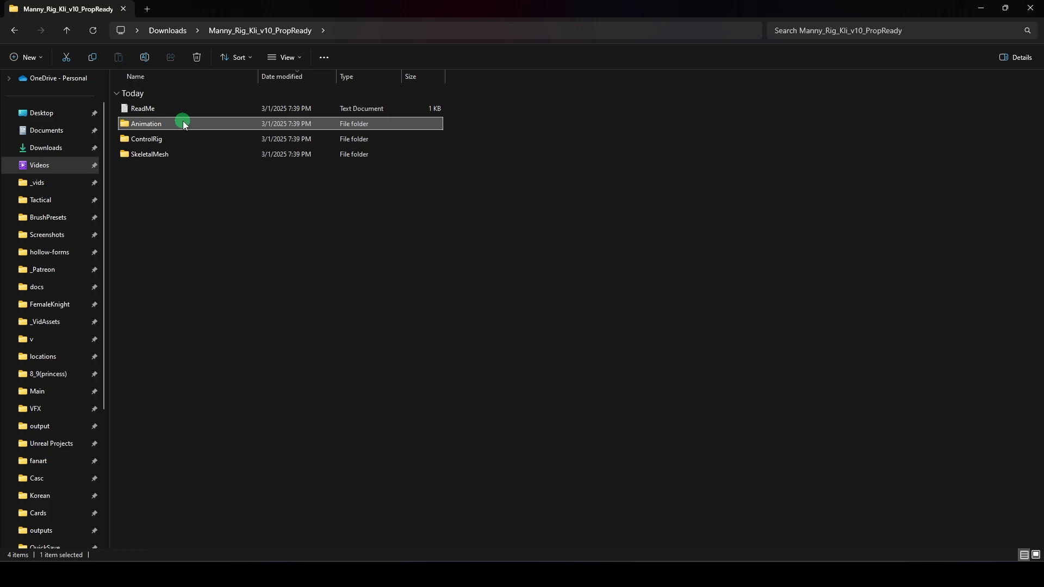
pyautogui.doubleClick(181, 122)
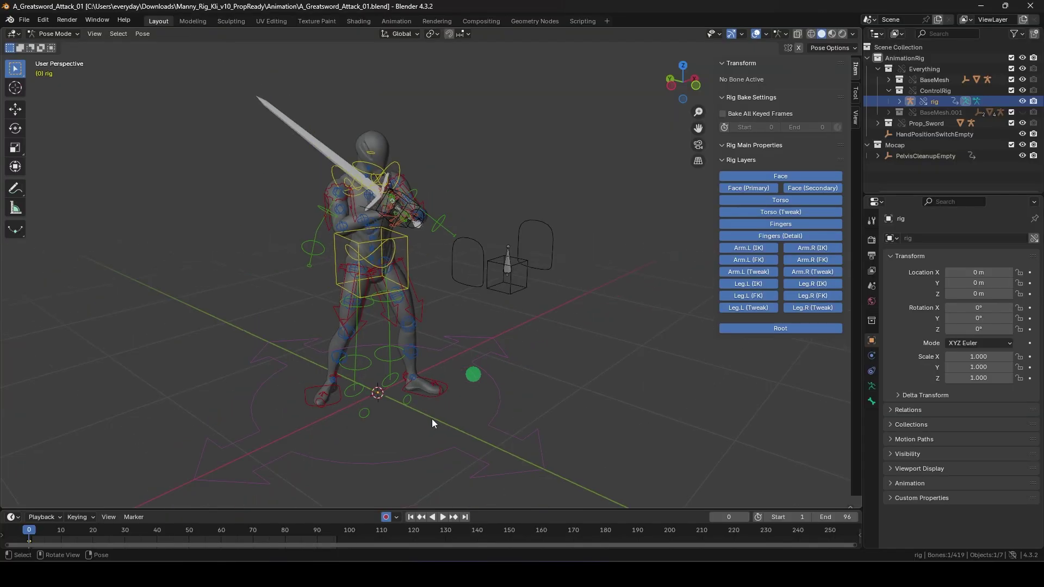
pyautogui.moveTo(43, 535); pyautogui.dragTo(861, 527)
pyautogui.hotkey('alt', 'Tab')
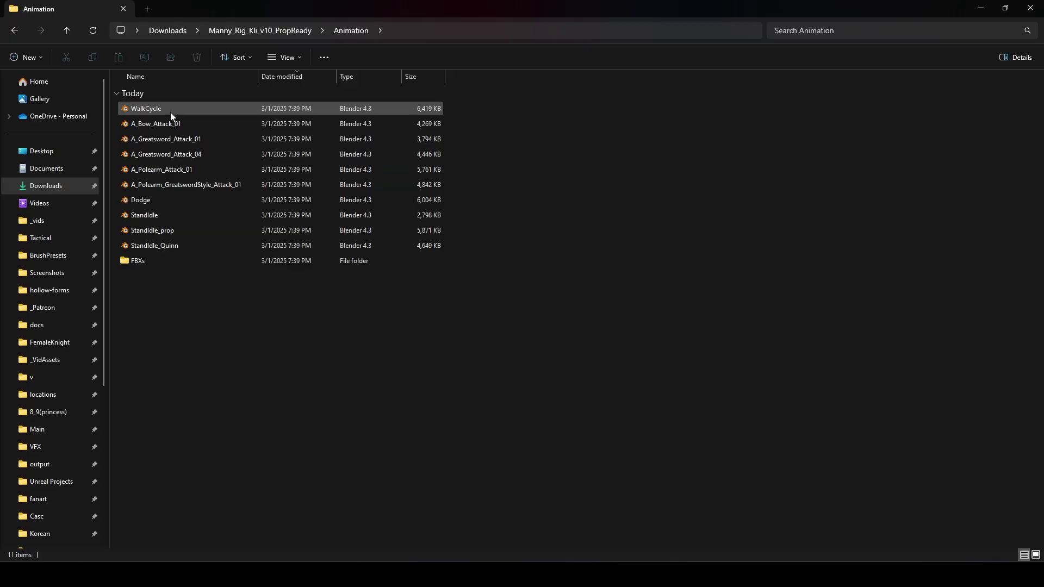
pyautogui.doubleClick(173, 124)
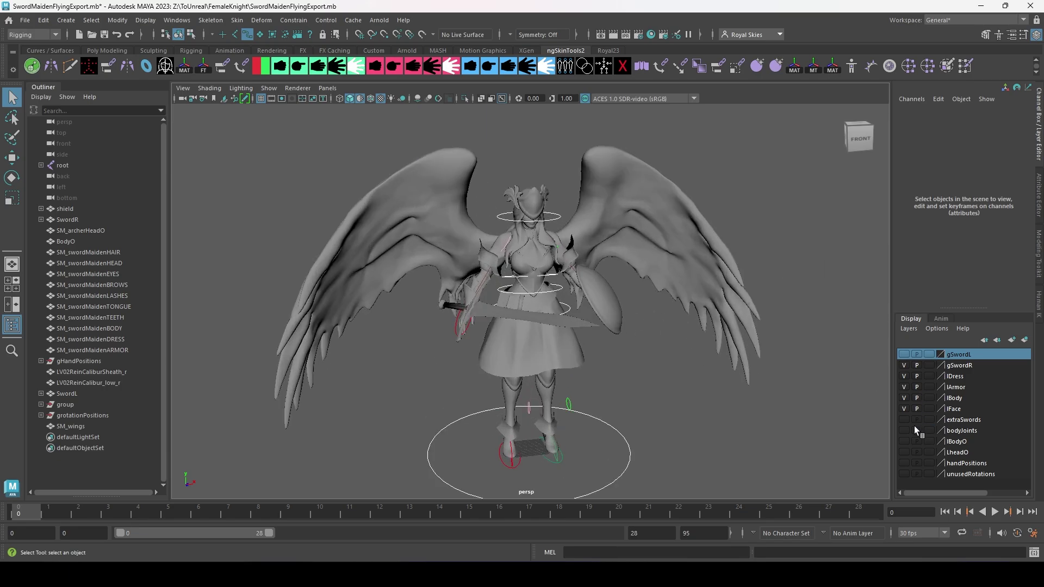
# Switch to Maya, show the bodyJoints display layer, and examine the winged sword maiden's skeleton
pyautogui.click(904, 431)
pyautogui.keyDown('alt'); pyautogui.moveTo(662, 390); pyautogui.dragTo(502, 375); pyautogui.keyUp('alt')
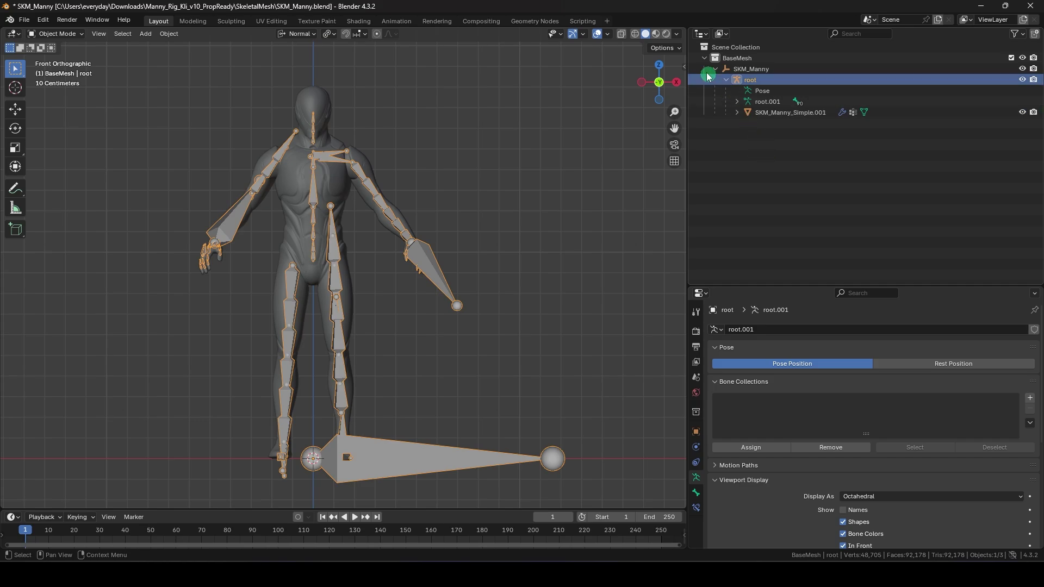
# Switch to Blender and examine the BaseMesh hierarchy: the SKM_Manny empty, the root armature, and the SKM_Manny_Simple.001 mesh
pyautogui.click(745, 59)
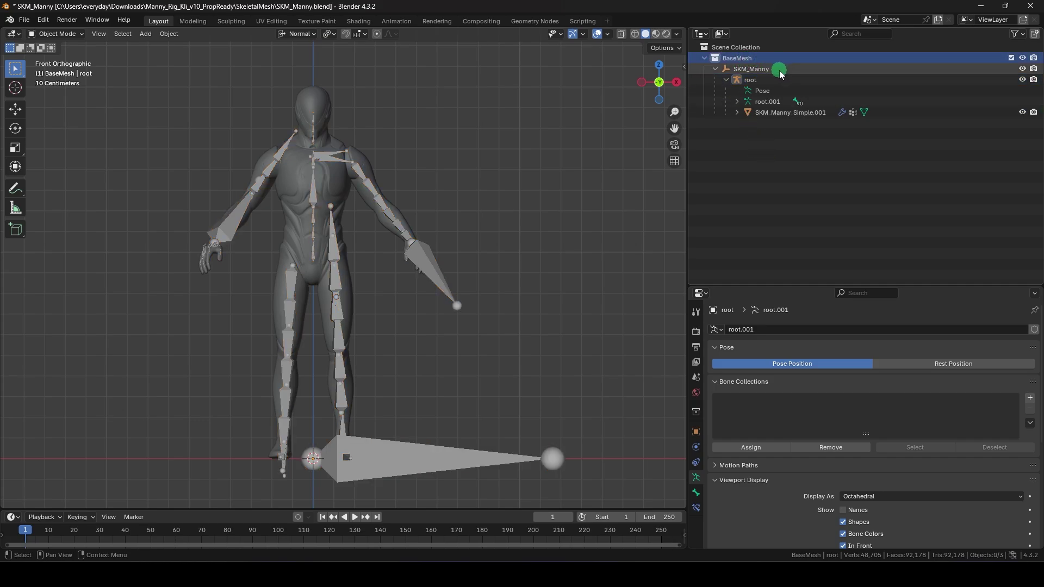
pyautogui.click(779, 70)
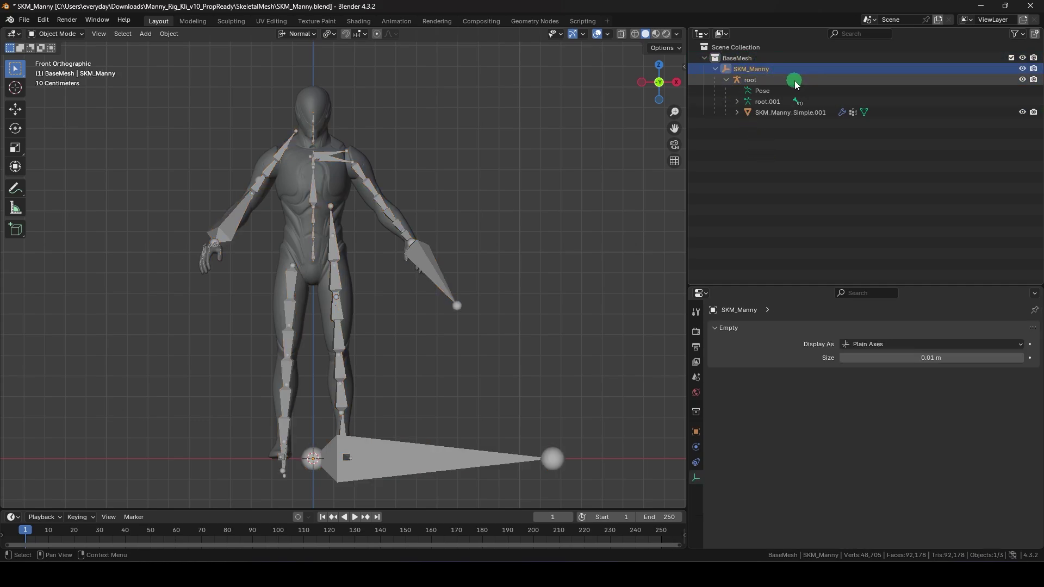
pyautogui.click(795, 80)
pyautogui.click(795, 111)
pyautogui.click(696, 447)
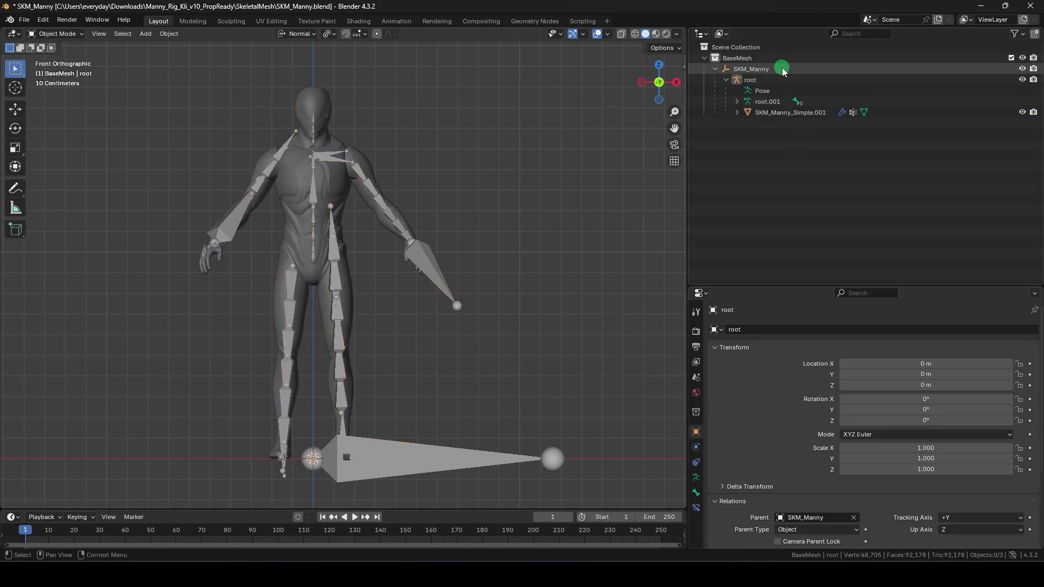
# Delete the SKM_Manny hierarchy and import SwordMaidenWinged.fbx from the Desktop, choosing the armature's primary bone axis
pyautogui.rightClick(784, 71)
pyautogui.click(768, 105)
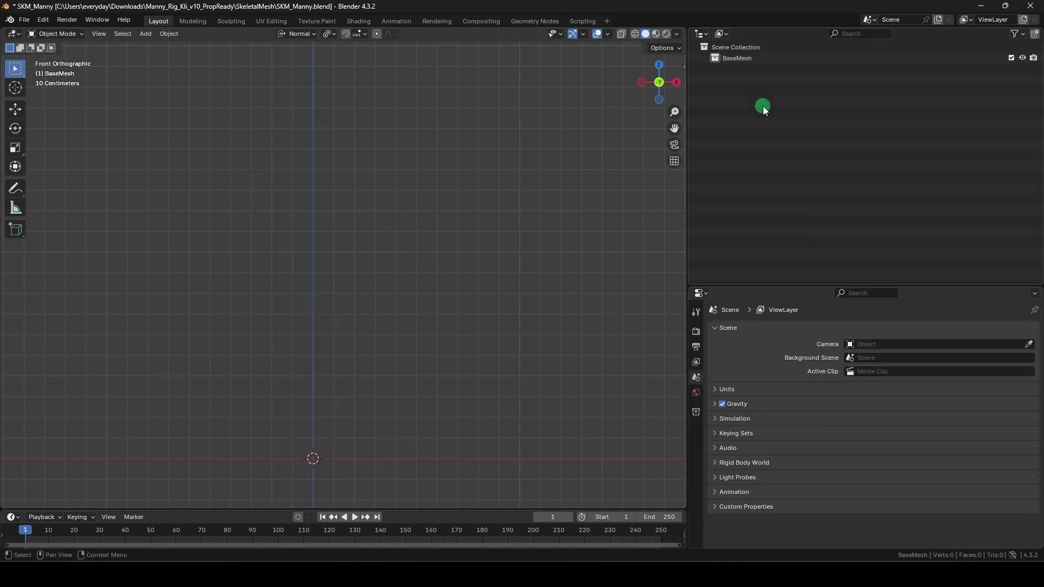
pyautogui.click(24, 20)
pyautogui.moveTo(70, 168)
pyautogui.click(201, 270)
pyautogui.click(791, 398)
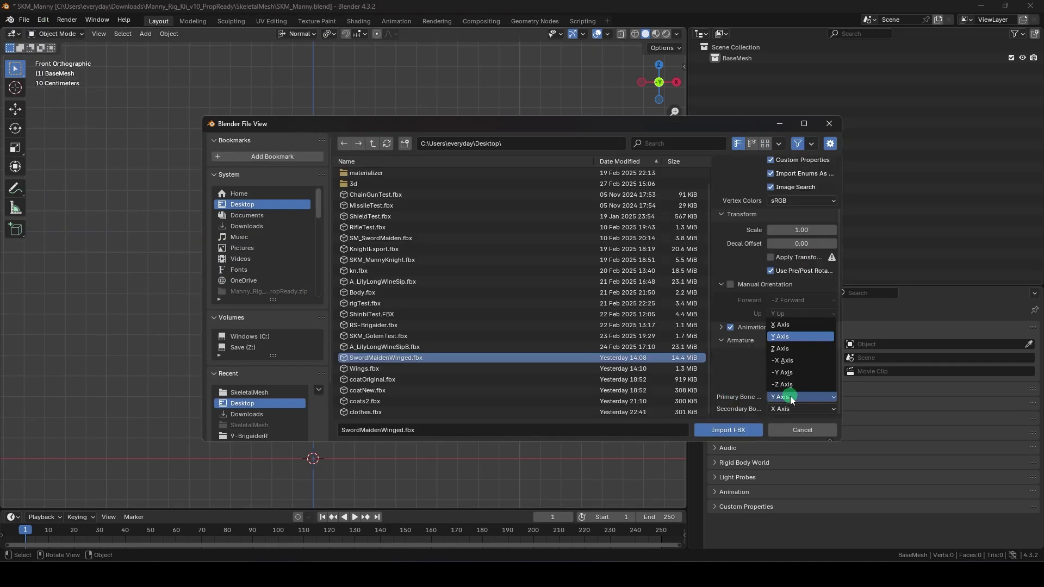
pyautogui.click(783, 384)
pyautogui.click(759, 430)
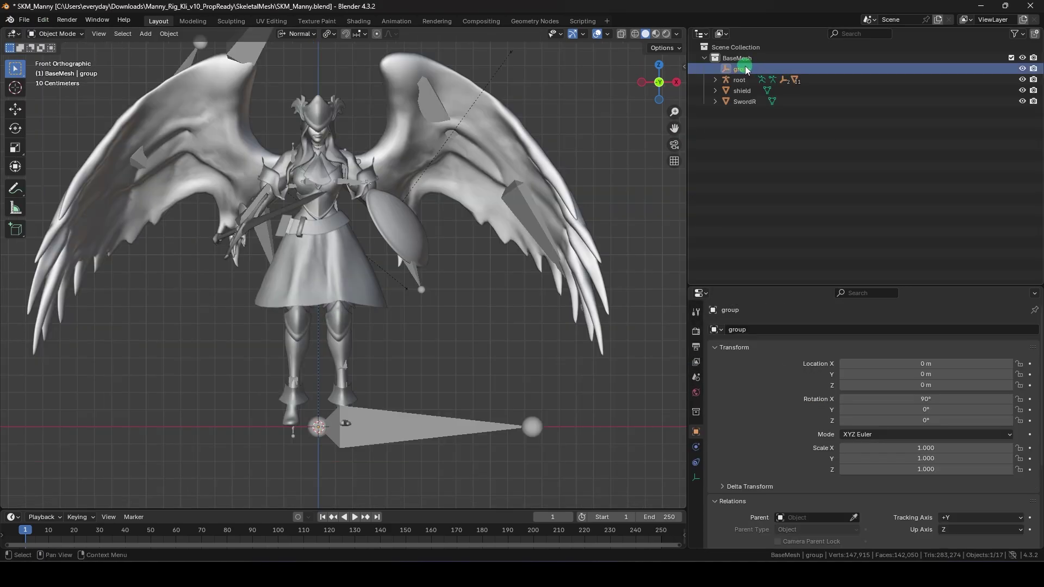
# Rename the imported group empty as SKM_Manny and set its X rotation to 0°
pyautogui.doubleClick(745, 68)
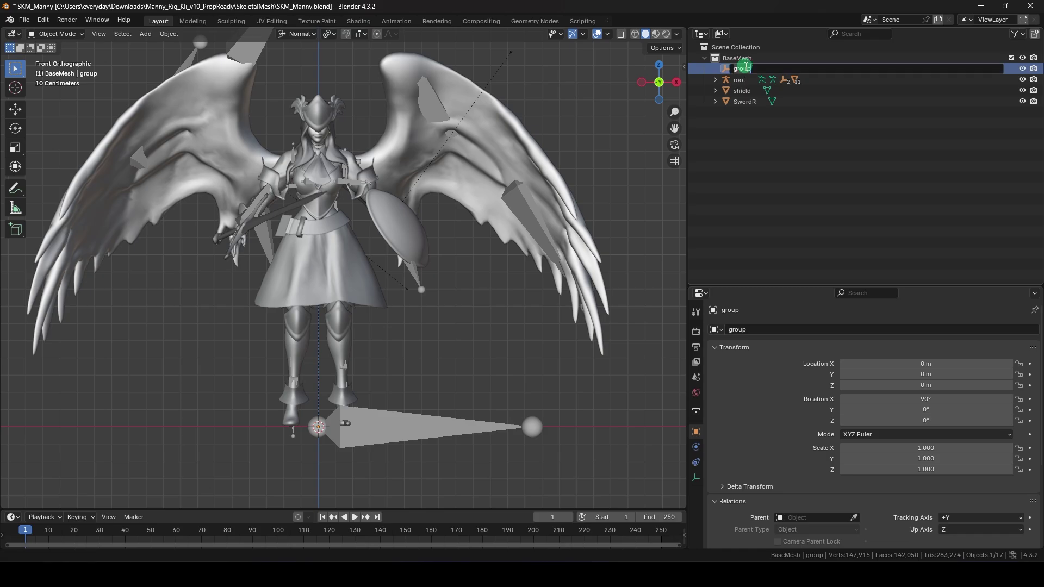
pyautogui.write('SKM_Manny')
pyautogui.press('Return')
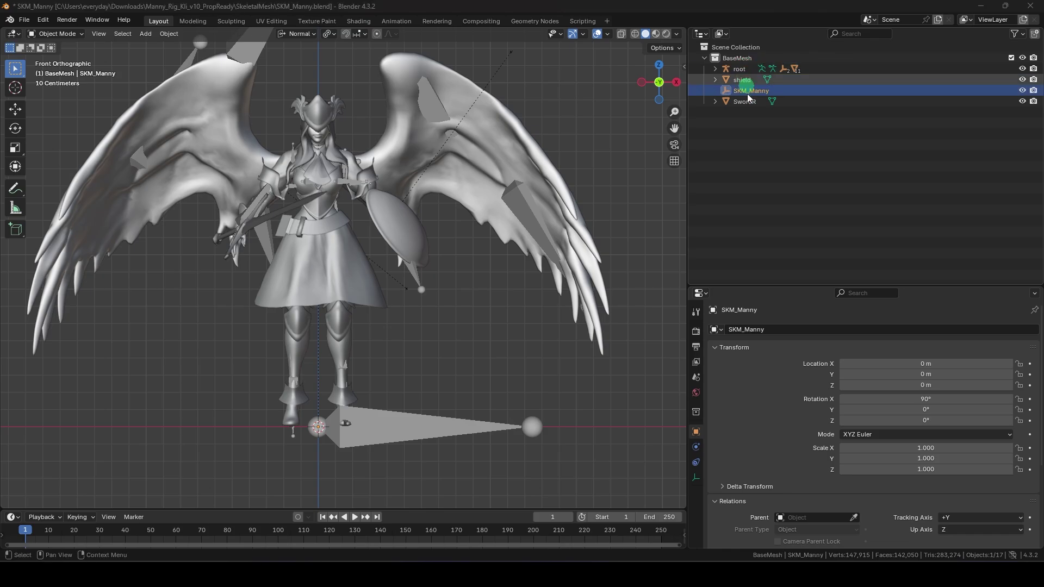
pyautogui.click(954, 399)
pyautogui.write('0')
pyautogui.press('Return')
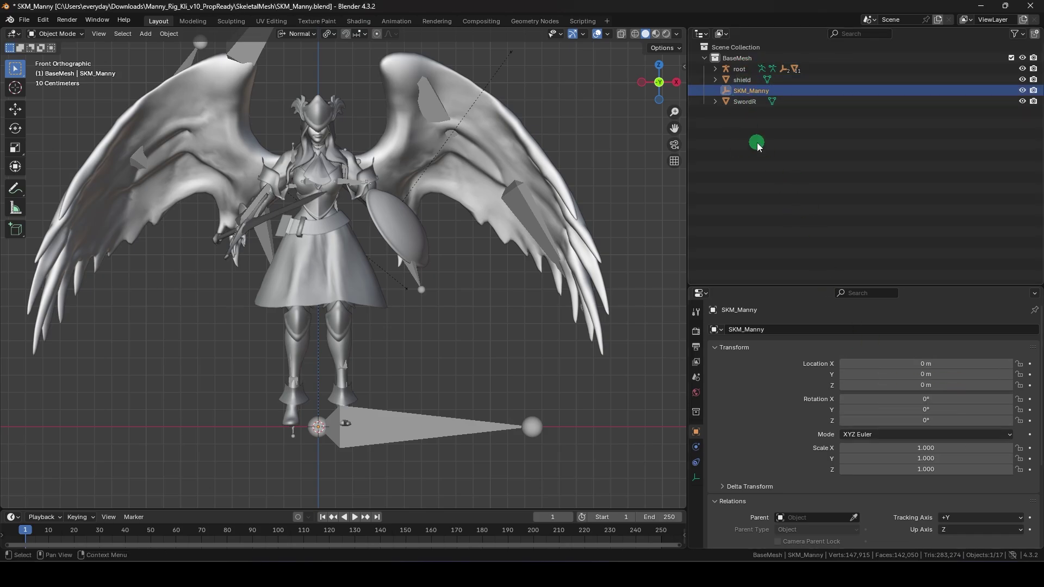
# Delete the shield and the SwordR sword from the imported character
pyautogui.click(419, 248)
pyautogui.press('Delete')
pyautogui.click(278, 217)
pyautogui.press('Delete')
pyautogui.keyDown('shift'); pyautogui.moveTo(364, 278); pyautogui.dragTo(380, 303, button='middle'); pyautogui.keyUp('shift')
# Parent the root armature to the SKM_Manny empty and expand the armature's children in the hierarchy
pyautogui.click(743, 71)
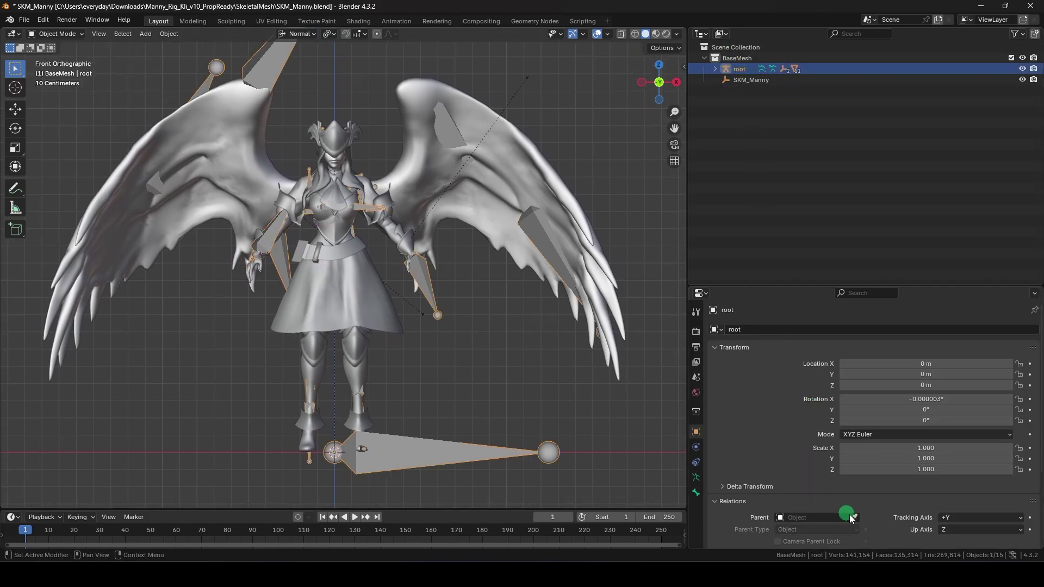
pyautogui.click(771, 79)
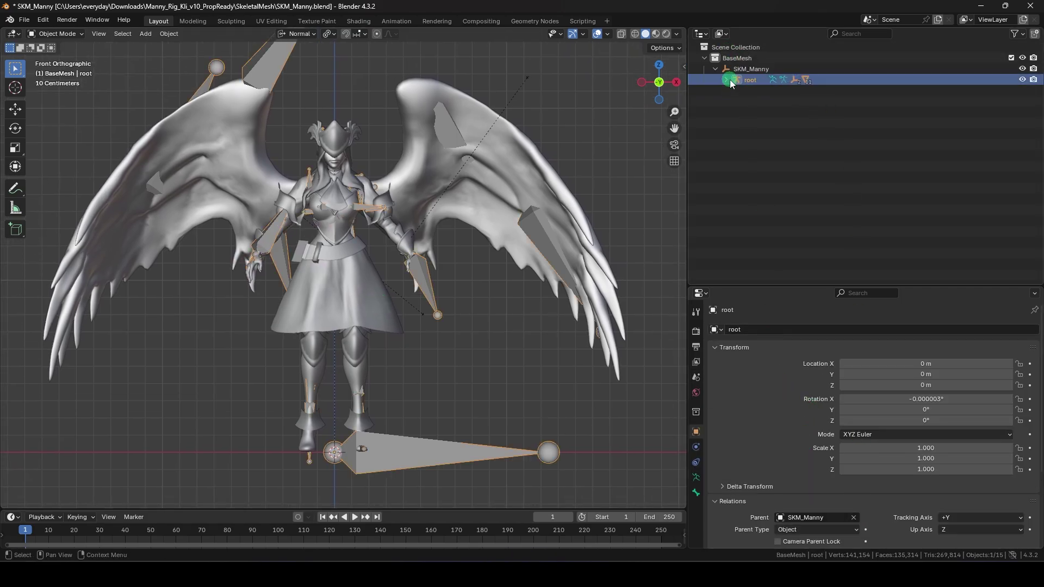
pyautogui.click(727, 81)
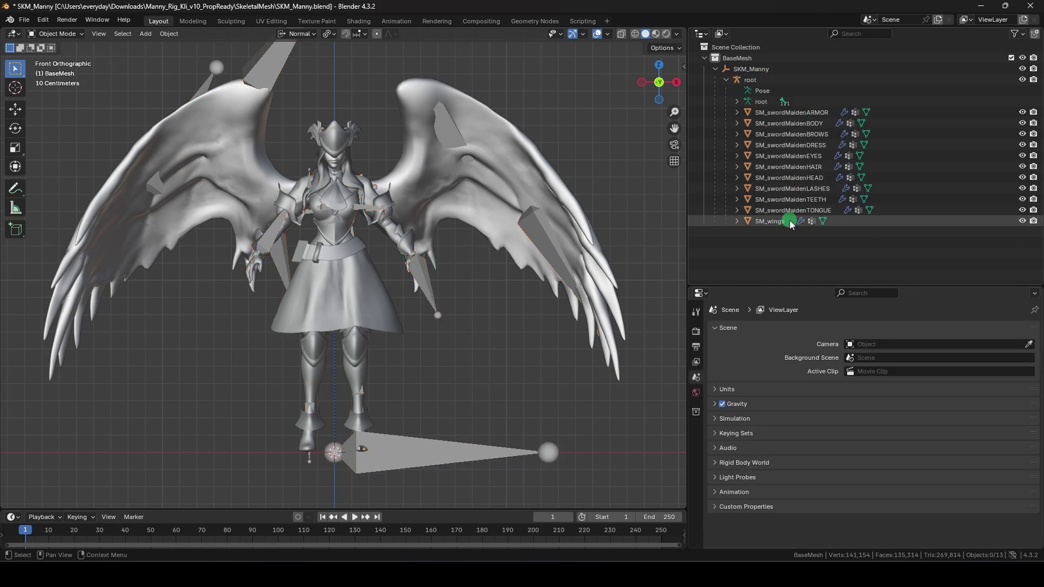
# Check the wings and SM_swordMaiden meshes under the root armature, finishing with the armature itself selected
pyautogui.click(789, 221)
pyautogui.click(791, 209)
pyautogui.click(793, 177)
pyautogui.click(794, 145)
pyautogui.click(795, 124)
pyautogui.click(798, 114)
pyautogui.click(791, 91)
pyautogui.click(785, 81)
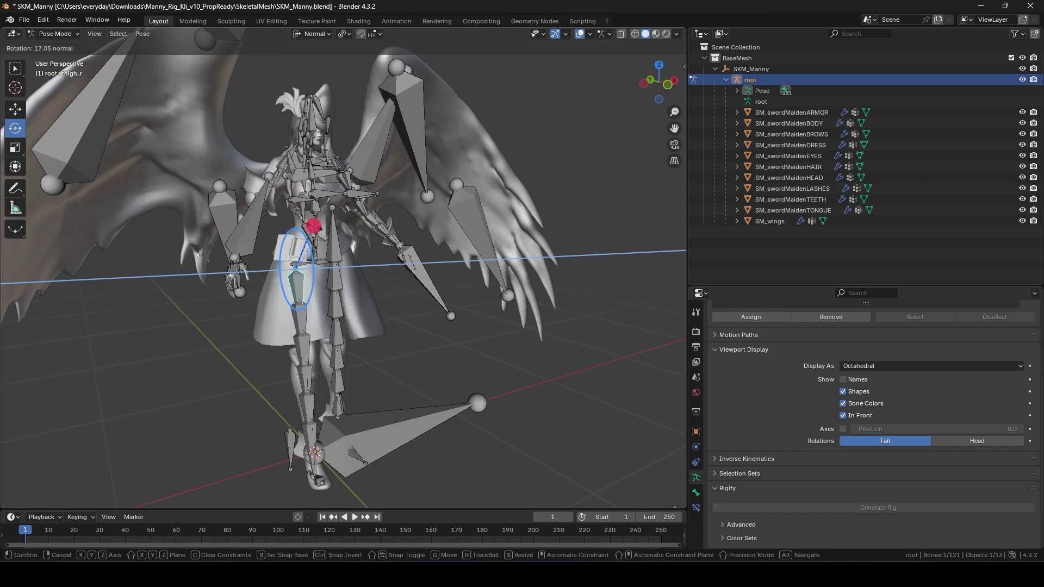
# Save the SKM_Manny file and open ControlRig_Manny from the ControlRig folder of Manny_Rig_Kli_v10_PropReady-ANGEL
pyautogui.click(24, 20)
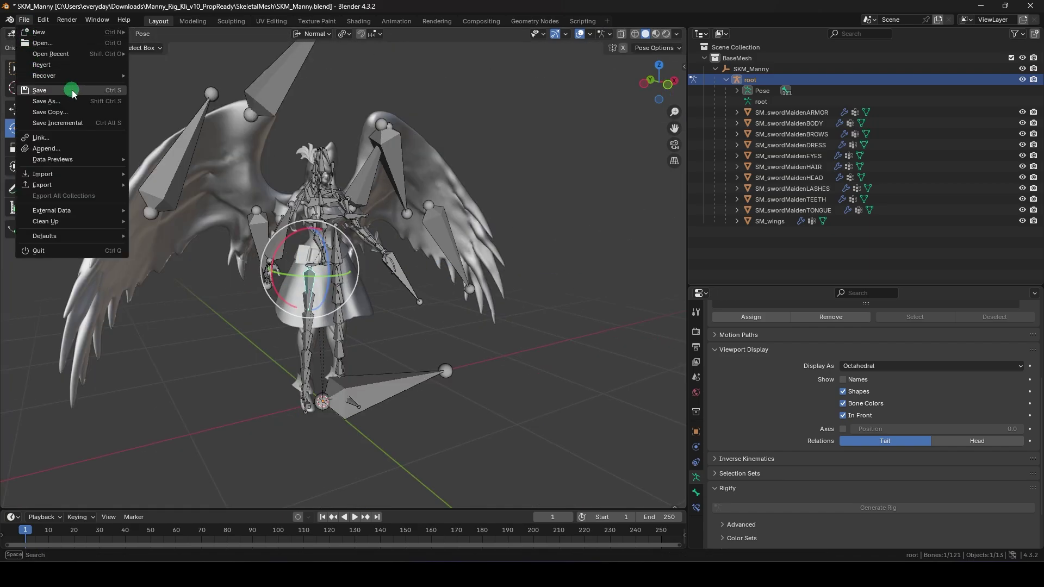
pyautogui.click(73, 94)
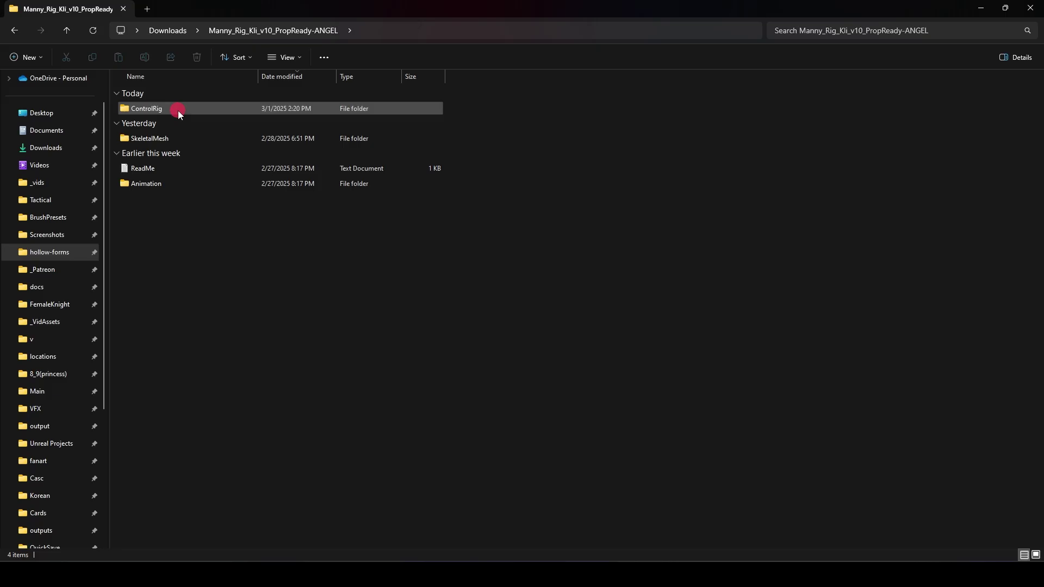
pyautogui.doubleClick(178, 110)
pyautogui.doubleClick(168, 107)
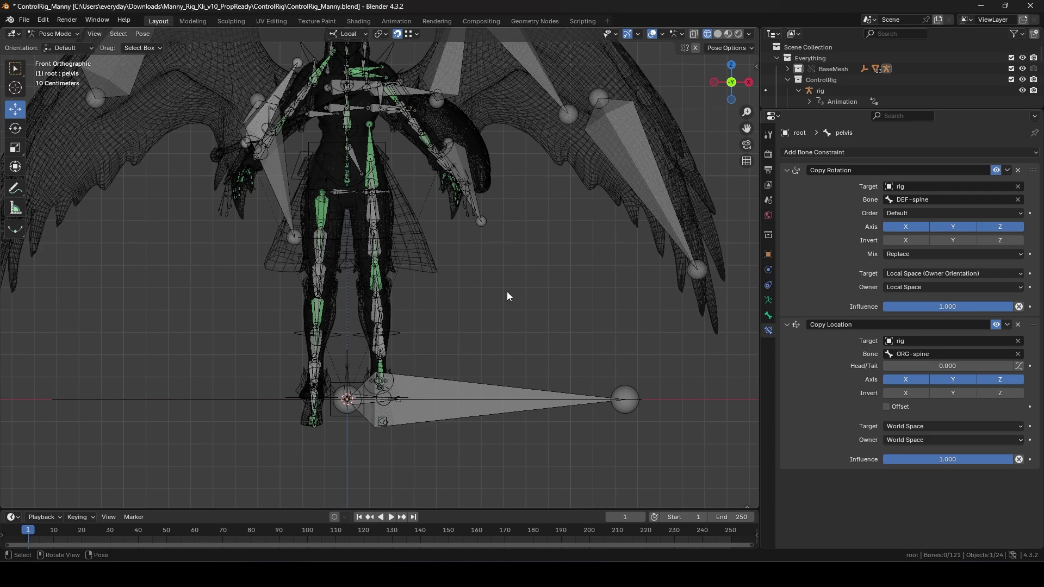
# Enter Edit Mode on the metarig, show the active tool's options, and select the thigh.L bone
pyautogui.keyDown('shift'); pyautogui.moveTo(507, 294); pyautogui.dragTo(519, 352, button='middle'); pyautogui.keyUp('shift')
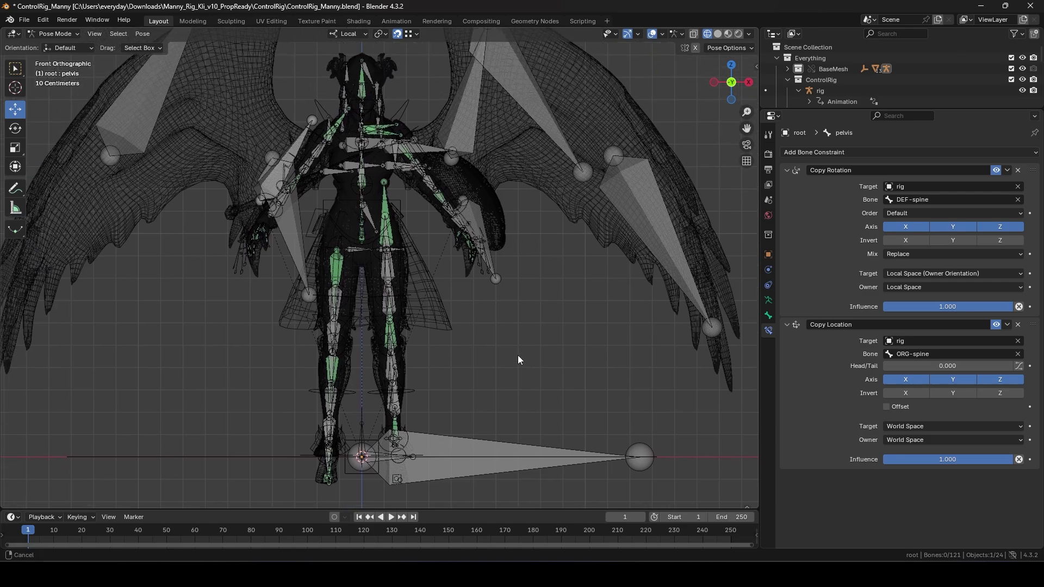
pyautogui.scroll(-2, 489, 328)
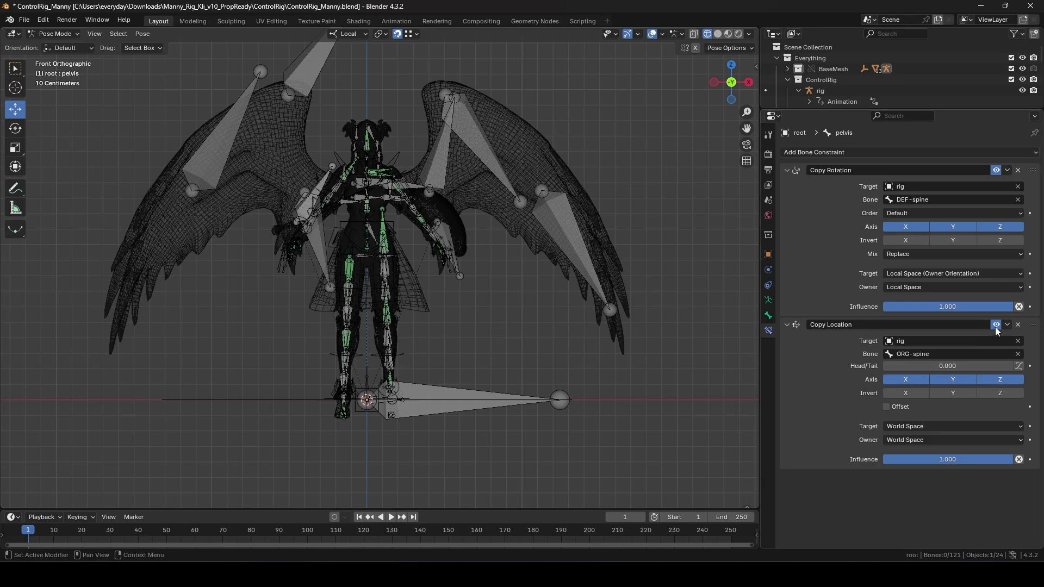
pyautogui.moveTo(435, 315); pyautogui.dragTo(446, 321, button='middle')
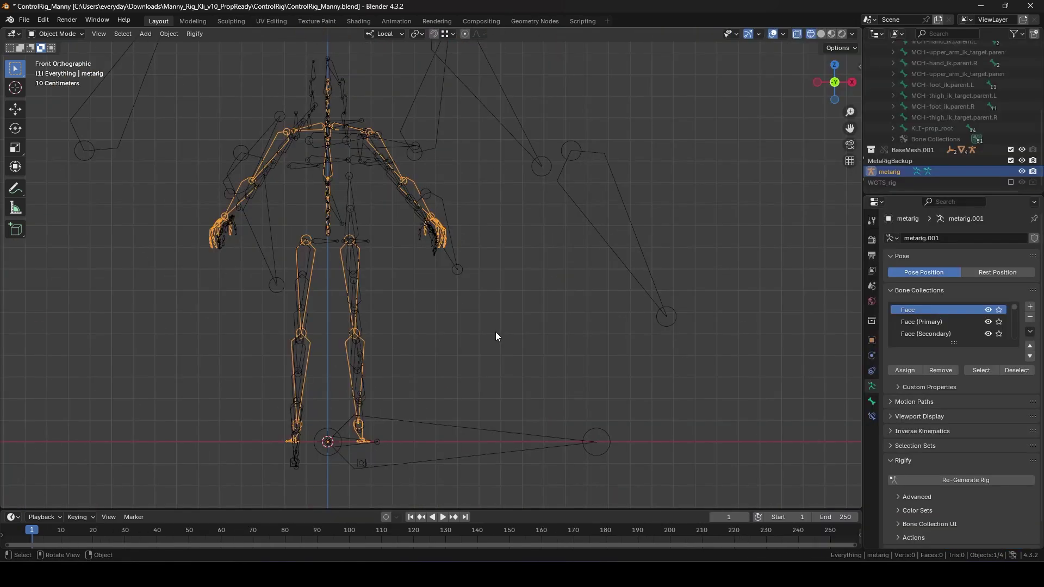
pyautogui.press('Tab')
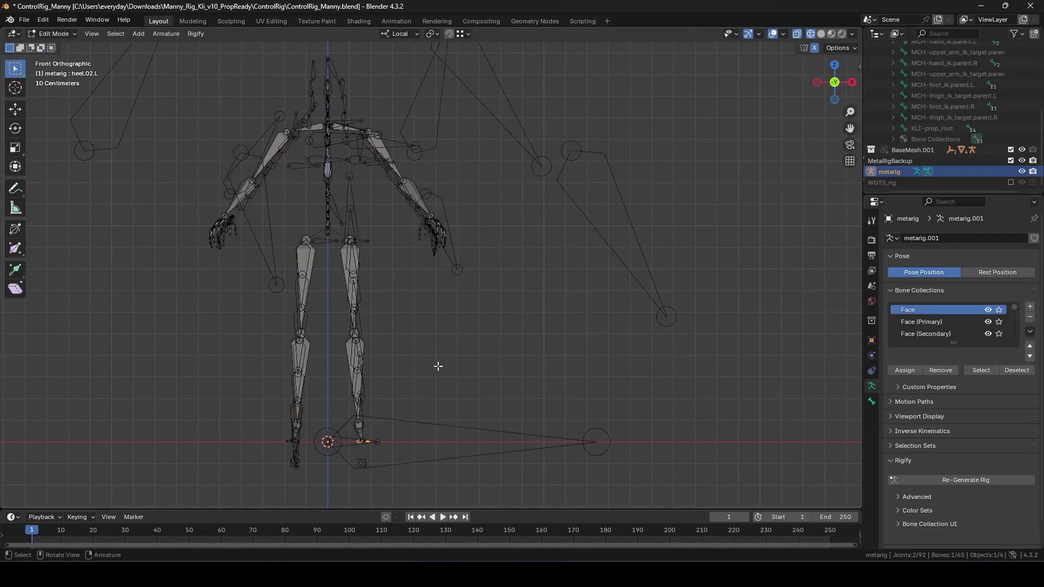
pyautogui.click(871, 220)
pyautogui.click(343, 261)
pyautogui.scroll(8, 373, 283)
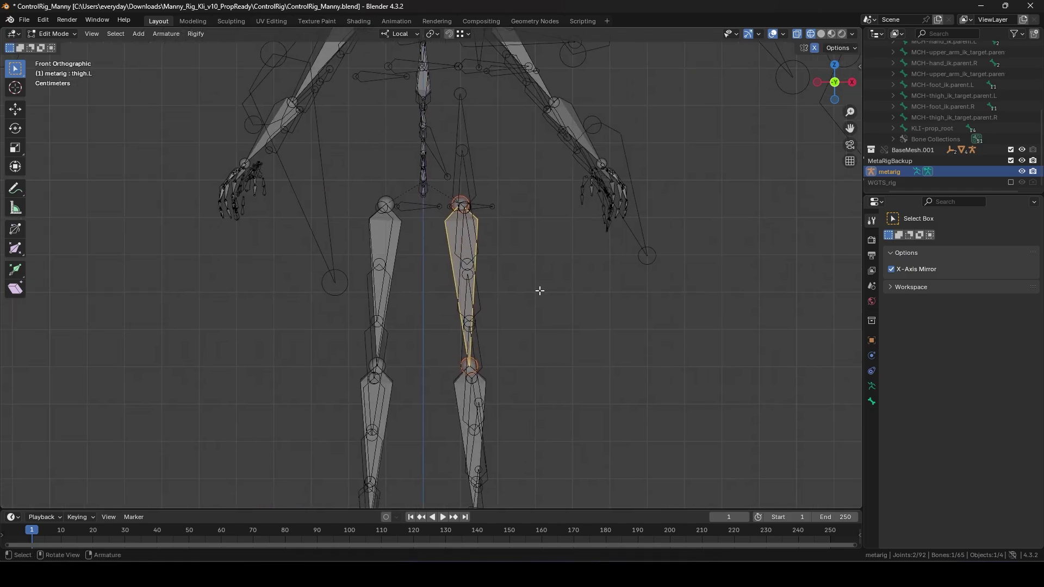
# Turn on snapping for moving the metarig's joints
pyautogui.click(465, 34)
pyautogui.click(465, 36)
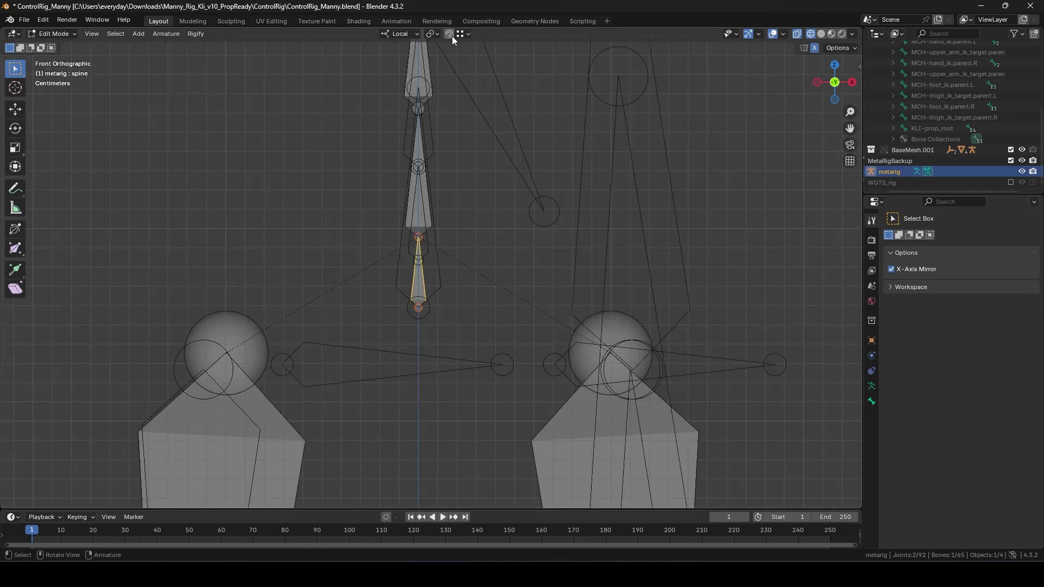
pyautogui.click(452, 36)
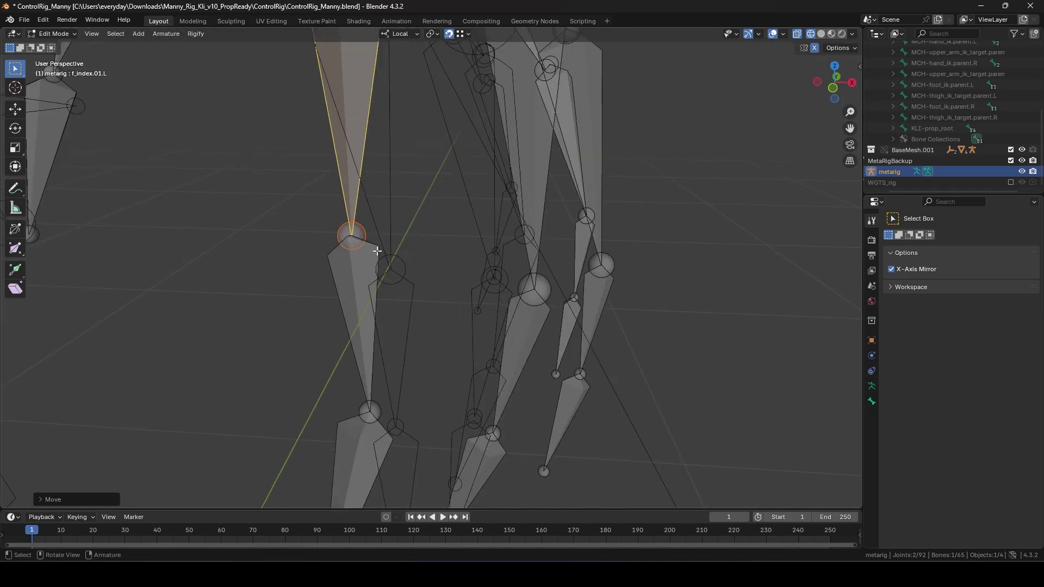
# Move the metarig's left-hand finger joints, including the index and middle fingers, snapping them onto the matching joints of the character skeleton
pyautogui.click(410, 254)
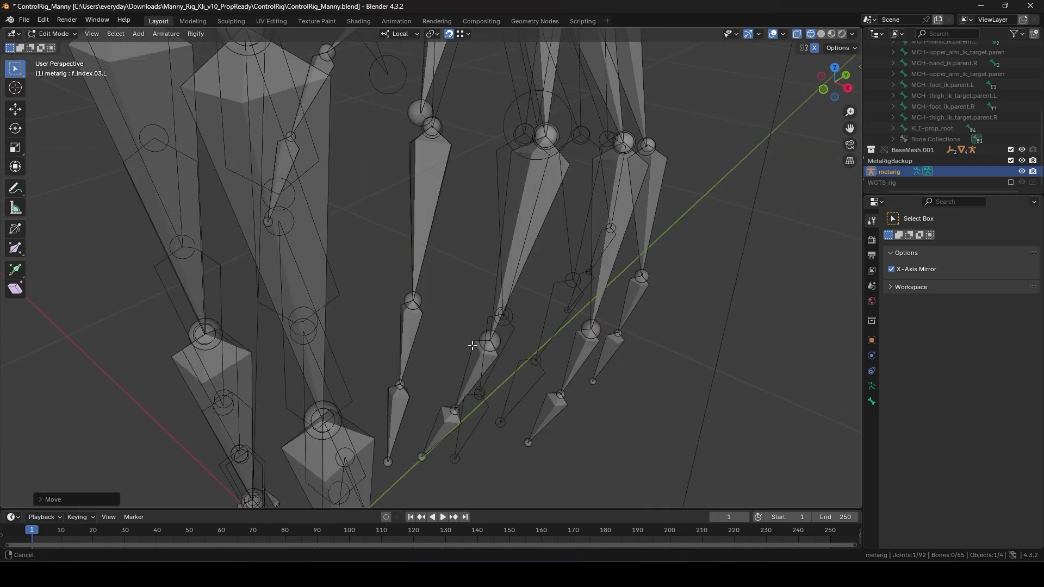
pyautogui.moveTo(463, 360); pyautogui.dragTo(601, 247, button='middle')
pyautogui.click(601, 247)
pyautogui.press('g')
pyautogui.click(494, 230)
pyautogui.moveTo(494, 230); pyautogui.dragTo(435, 289, button='middle')
pyautogui.click(435, 288)
pyautogui.press('g')
pyautogui.click(434, 286)
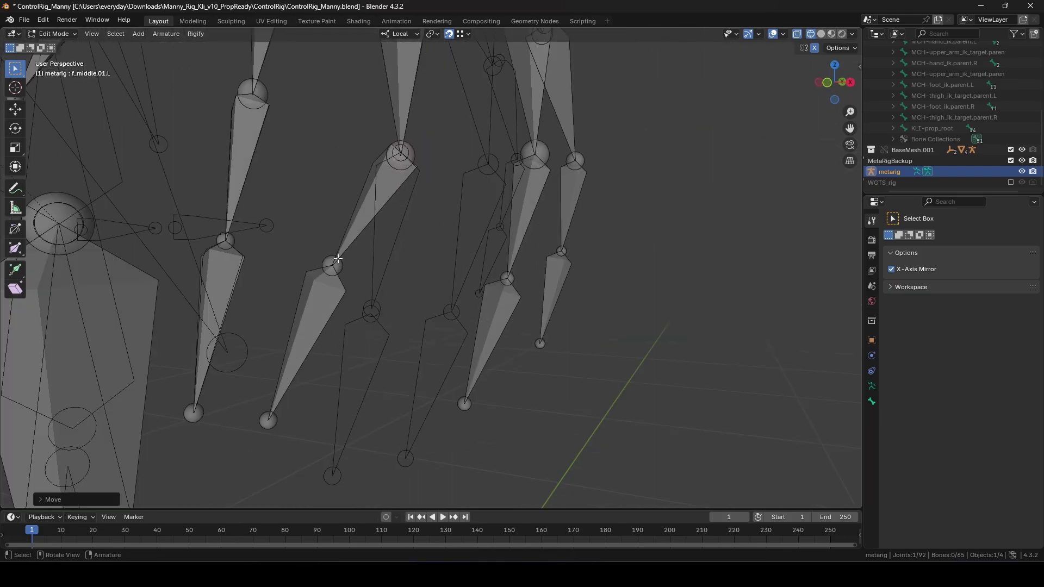
pyautogui.moveTo(344, 240); pyautogui.dragTo(348, 378, button='middle')
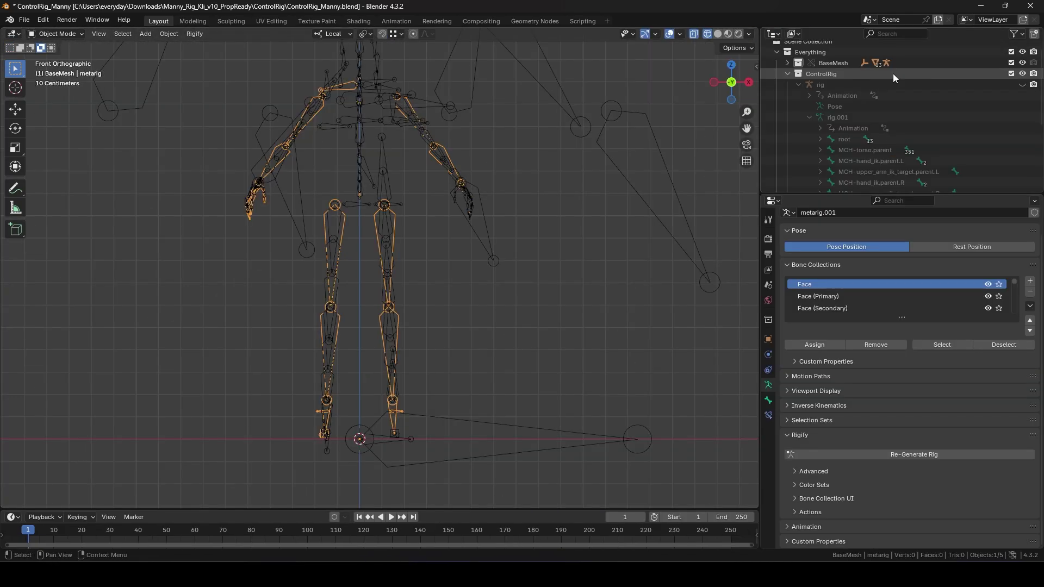
# Enlarge the scene hierarchy, select KLI-prop_root in the control rig, and enter Edit Mode on the rig
pyautogui.moveTo(897, 195); pyautogui.dragTo(897, 315)
pyautogui.click(834, 259)
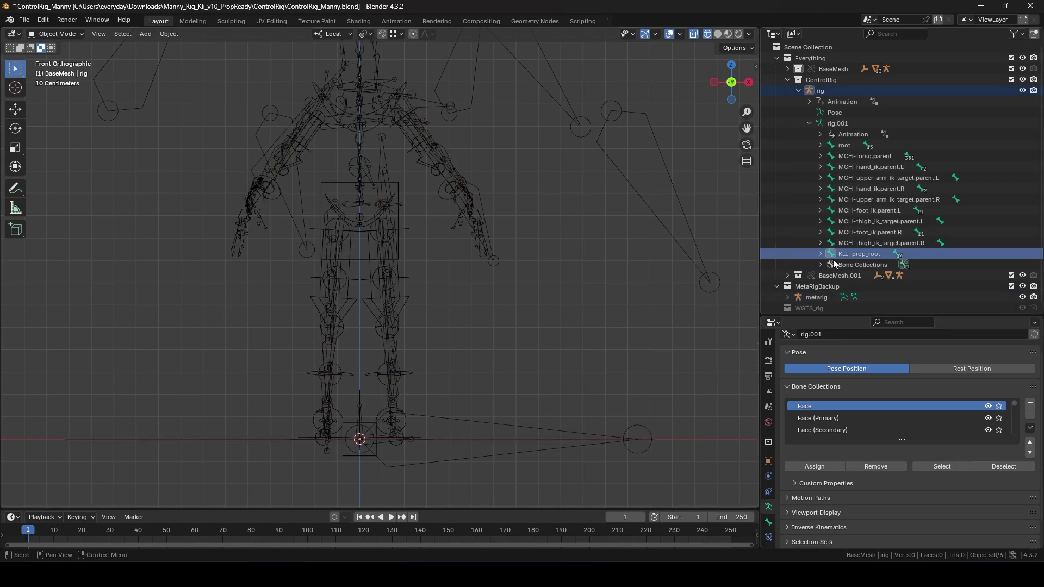
pyautogui.click(851, 256)
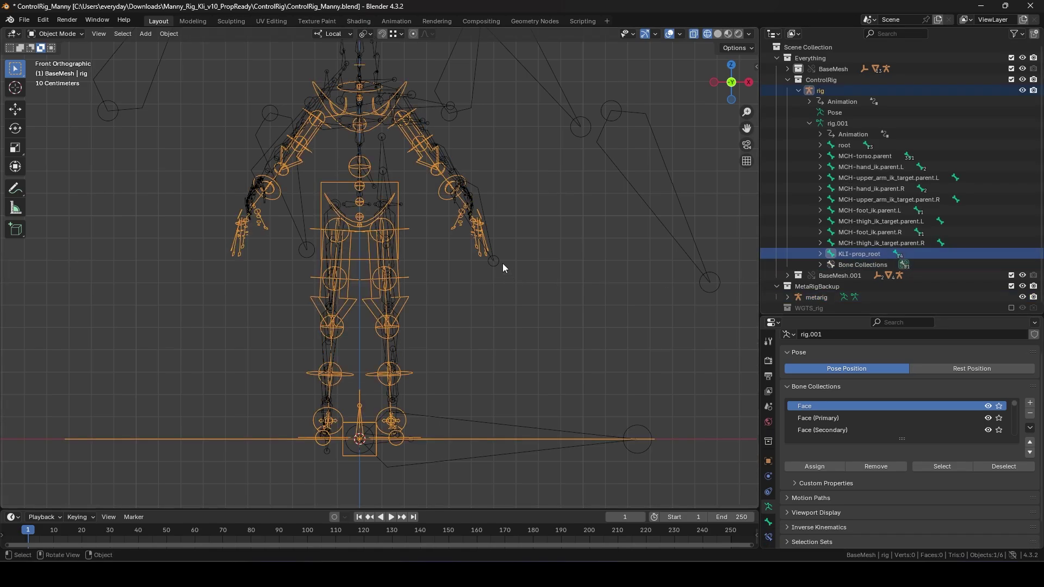
pyautogui.press('Tab')
pyautogui.scroll(-7, 929, 254)
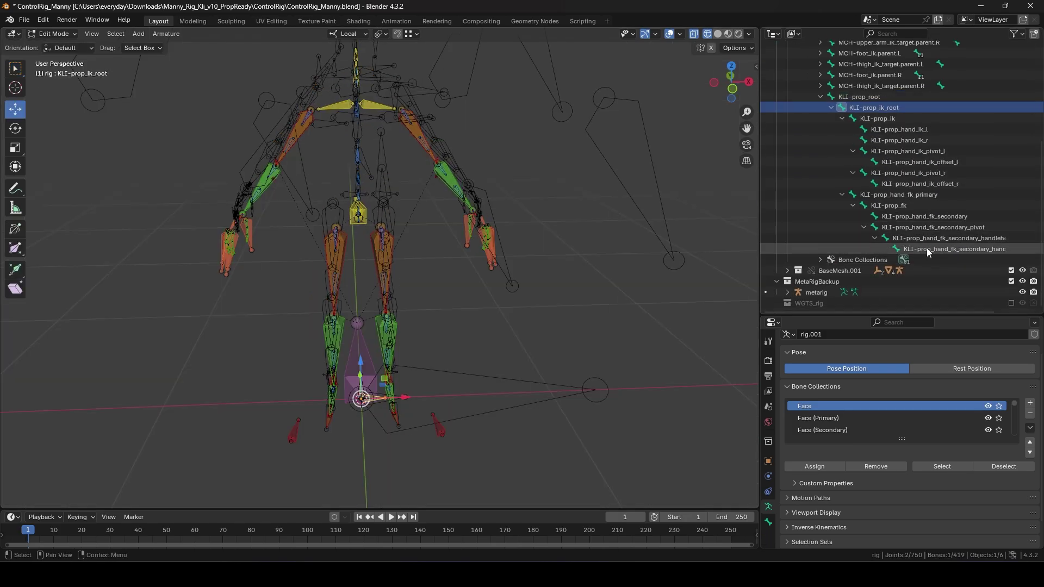
# Select KLI-prop_root with all its child bones and separate them into their own armature, returning to Object Mode
pyautogui.keyDown('shift'); pyautogui.click(926, 248); pyautogui.keyUp('shift')
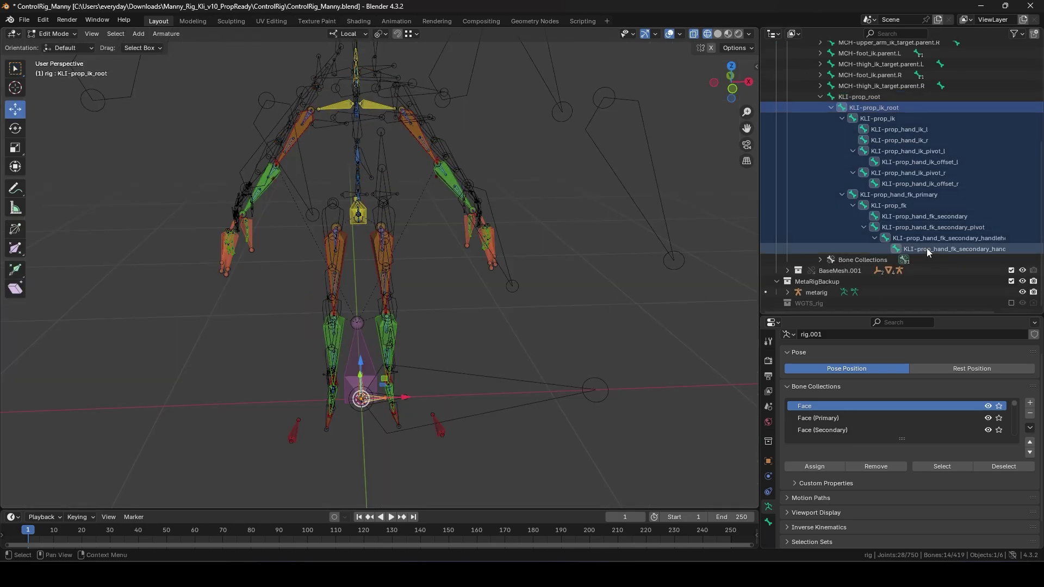
pyautogui.keyDown('ctrl'); pyautogui.click(873, 97); pyautogui.keyUp('ctrl')
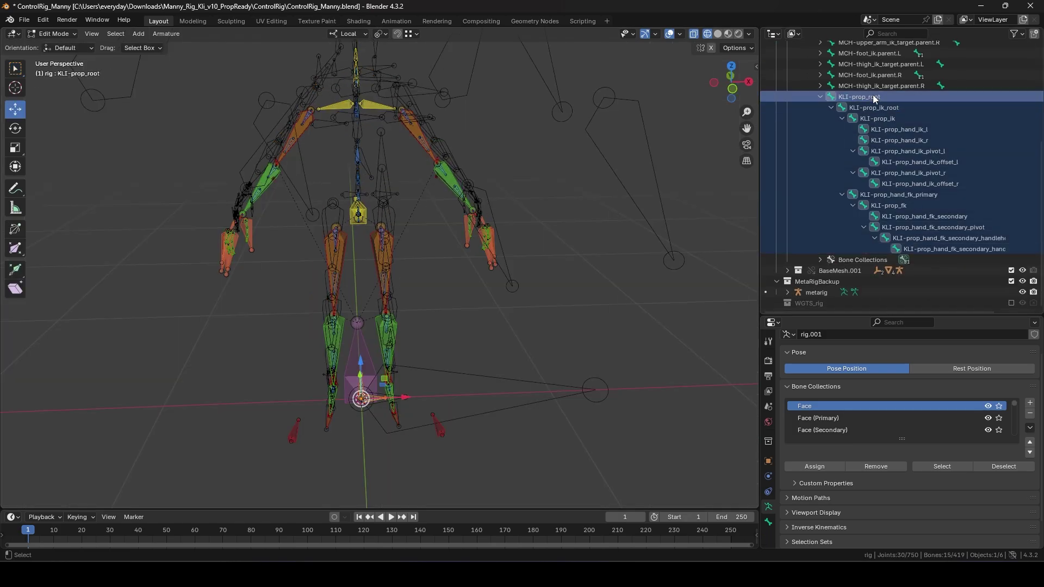
pyautogui.rightClick(905, 197)
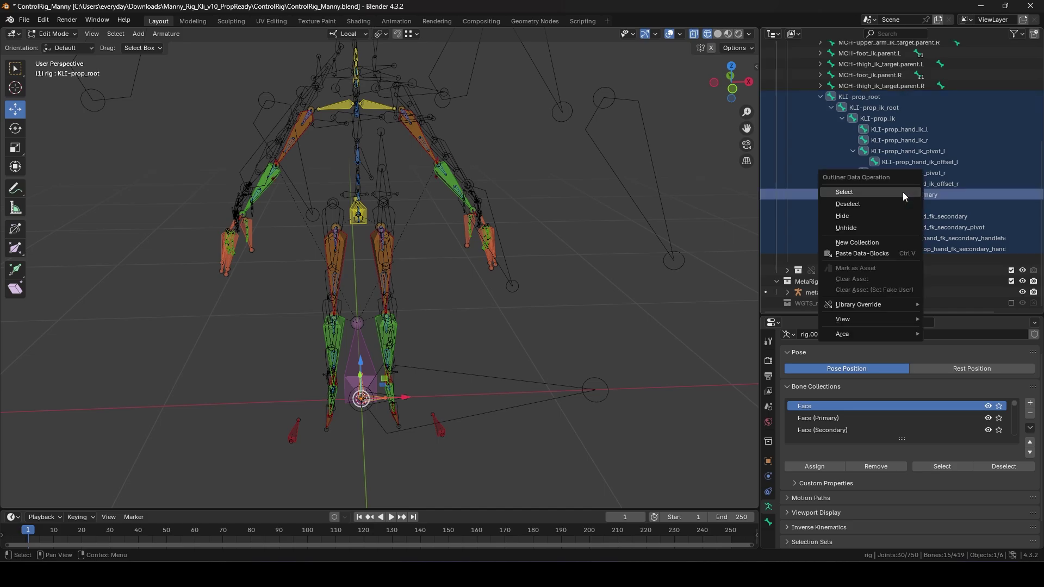
pyautogui.click(903, 191)
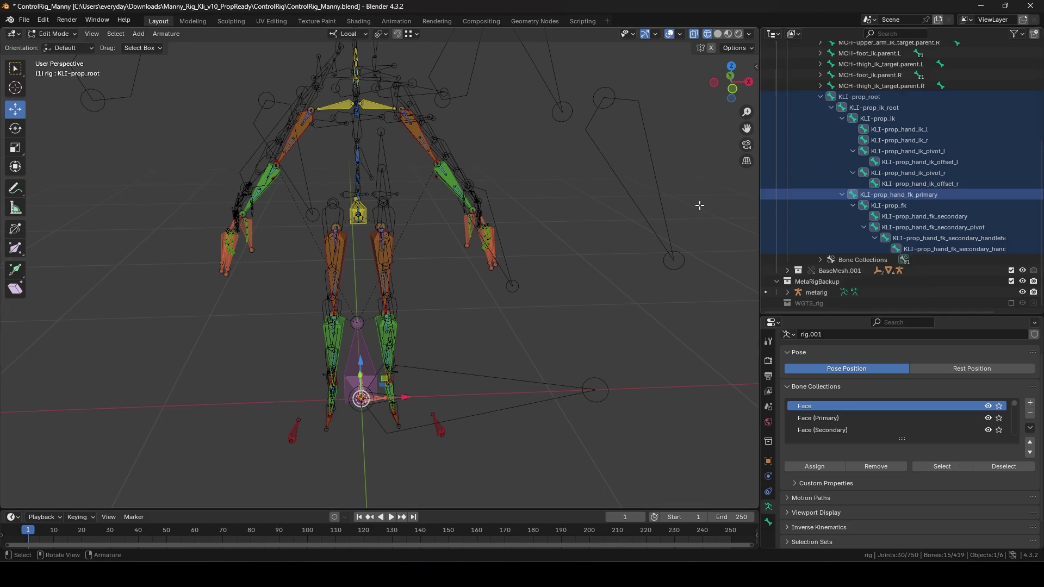
pyautogui.rightClick(699, 205)
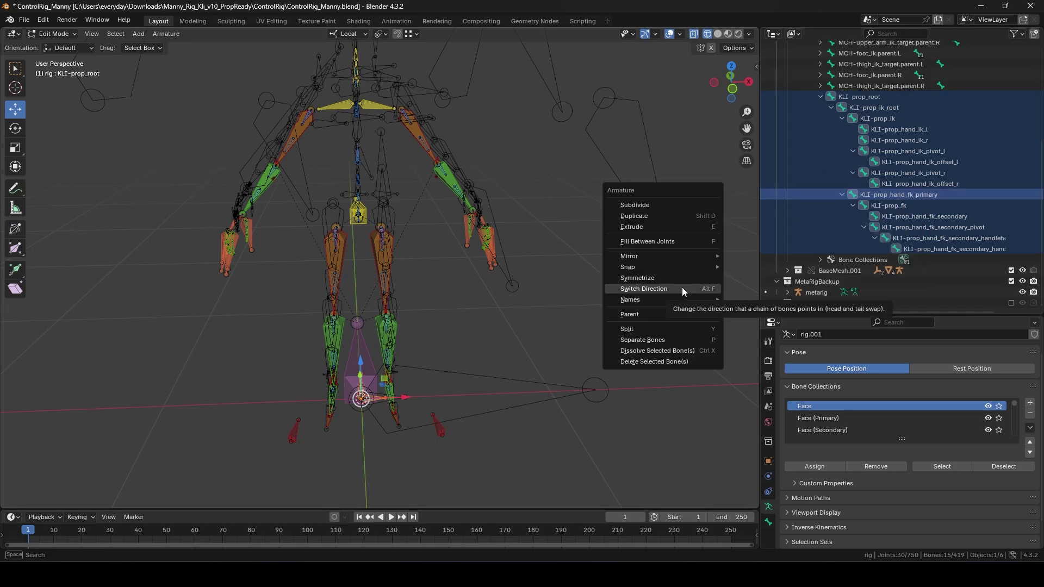
pyautogui.click(687, 340)
pyautogui.press('Tab')
# Re-generate the Rigify control rig from the fitted metarig
pyautogui.click(816, 292)
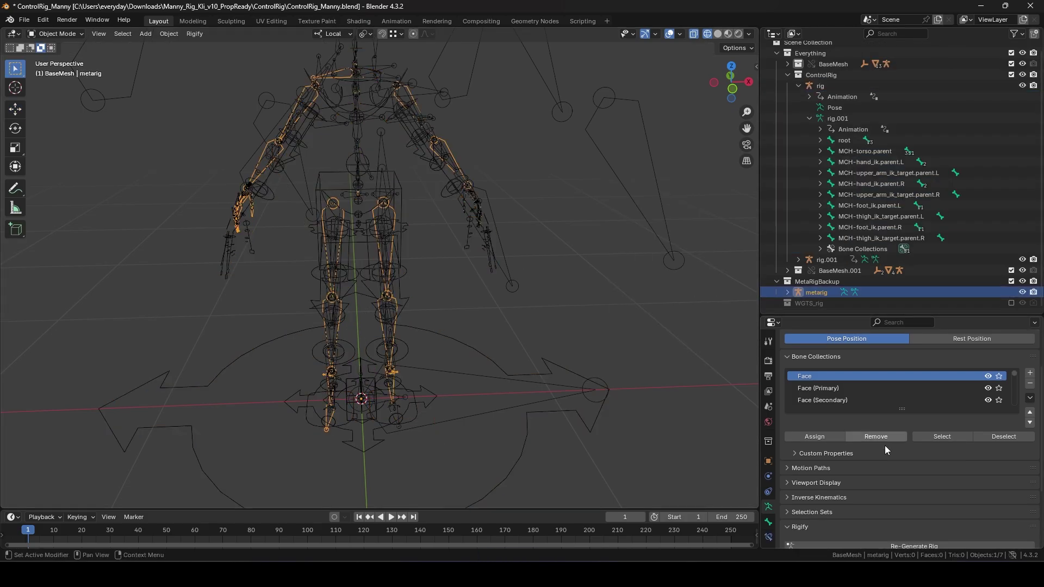
pyautogui.scroll(-5, 820, 472)
pyautogui.click(930, 456)
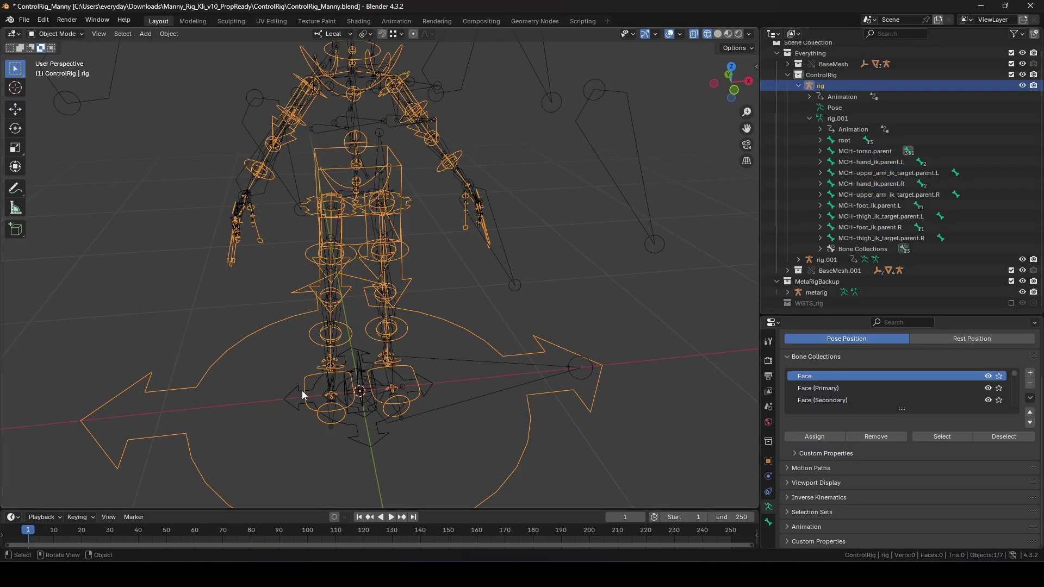
# Join the separated prop armature rig.001 back into the regenerated rig and clear the selection
pyautogui.click(501, 394)
pyautogui.keyDown('shift'); pyautogui.click(547, 340); pyautogui.keyUp('shift')
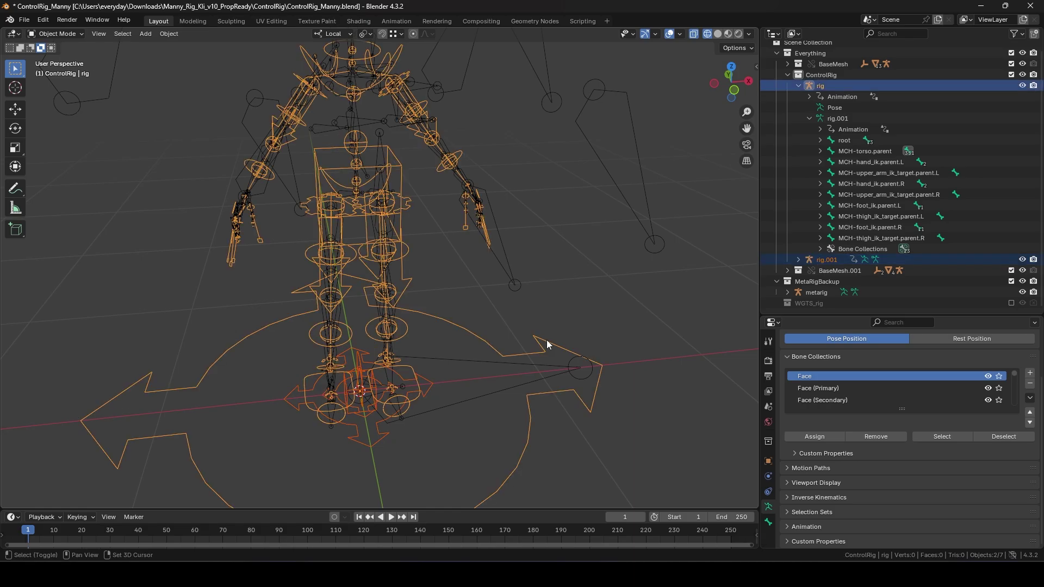
pyautogui.rightClick(546, 340)
pyautogui.click(547, 341)
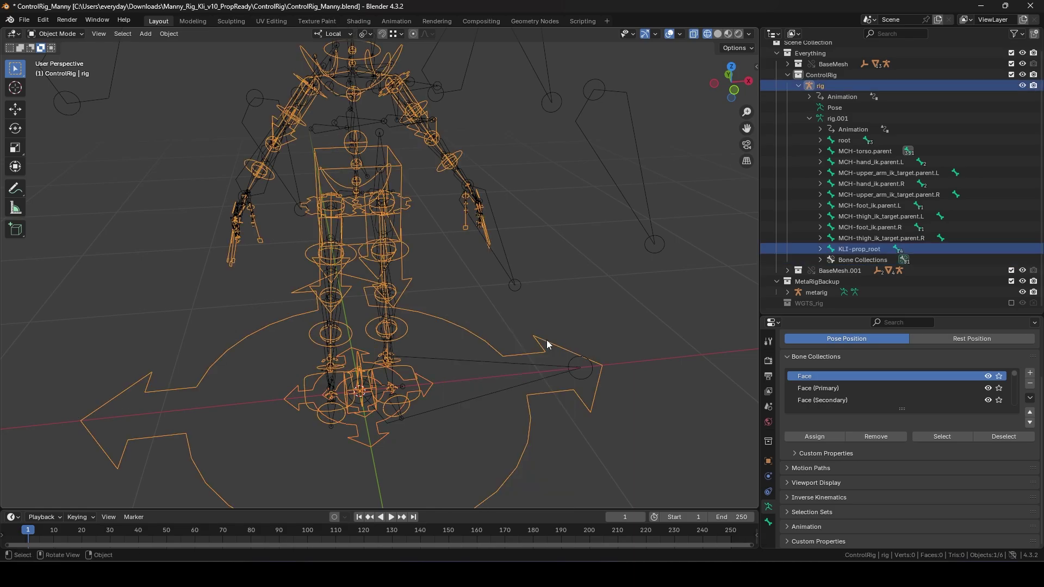
pyautogui.scroll(-4, 536, 354)
pyautogui.click(556, 305)
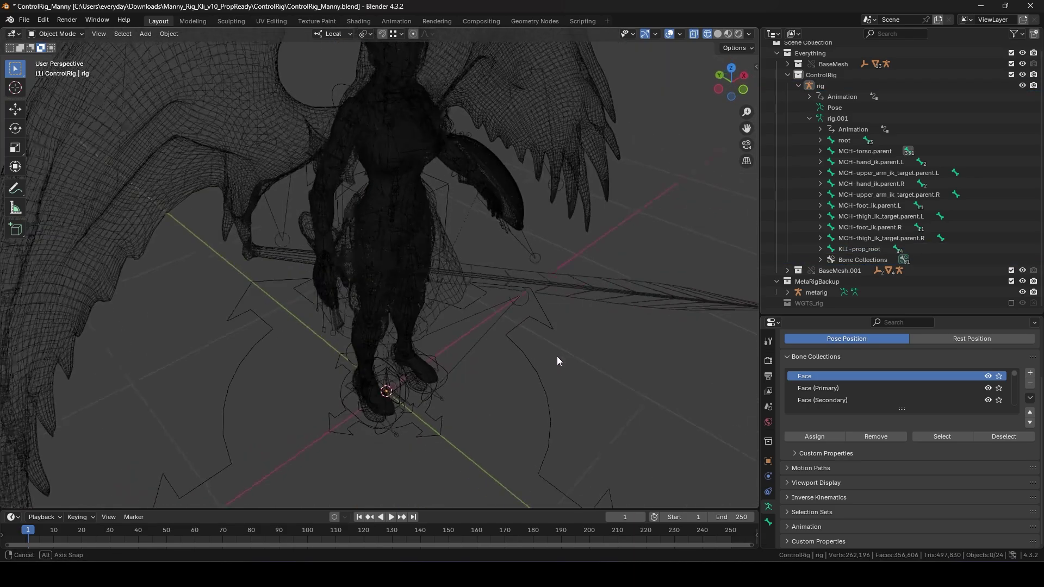
# Switch the character's root armature to Pose Mode and show its bone constraint settings
pyautogui.click(56, 34)
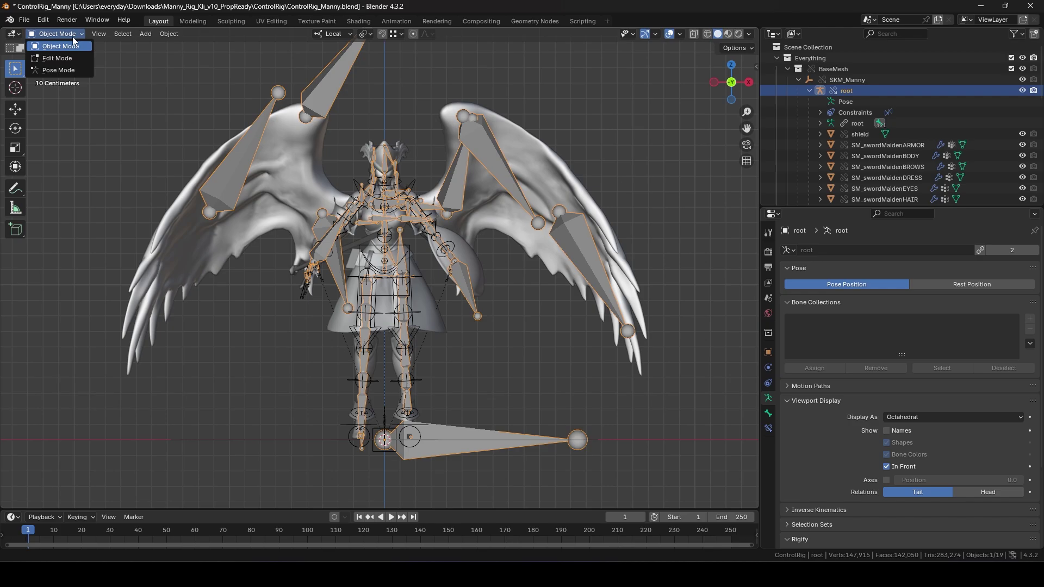
pyautogui.click(54, 64)
pyautogui.scroll(5, 425, 287)
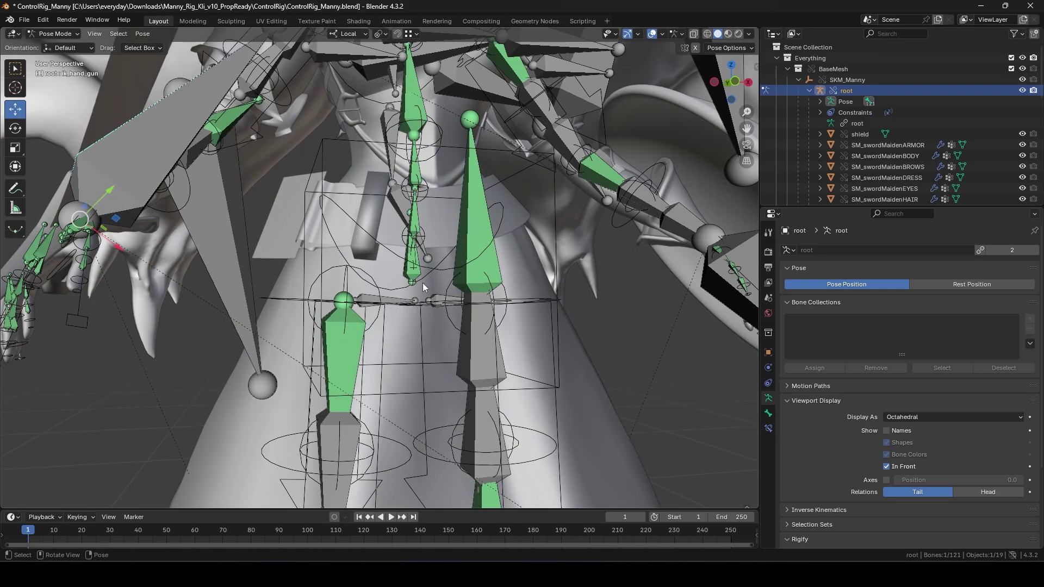
pyautogui.click(767, 428)
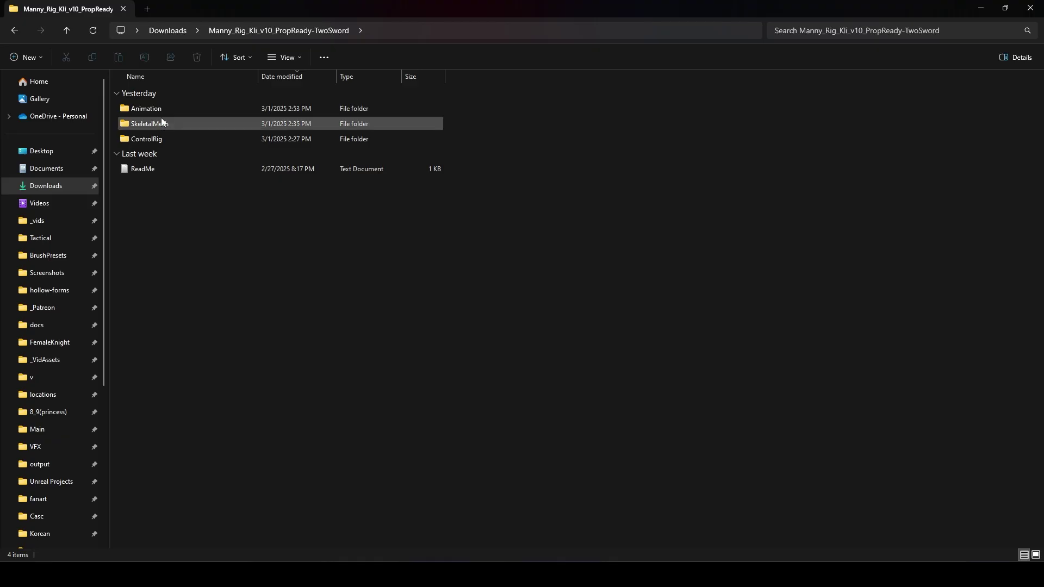
# Switch to File Explorer and open the SkeletalMesh folder of Manny_Rig_Kli_v10_PropReady-TwoSword
pyautogui.doubleClick(159, 124)
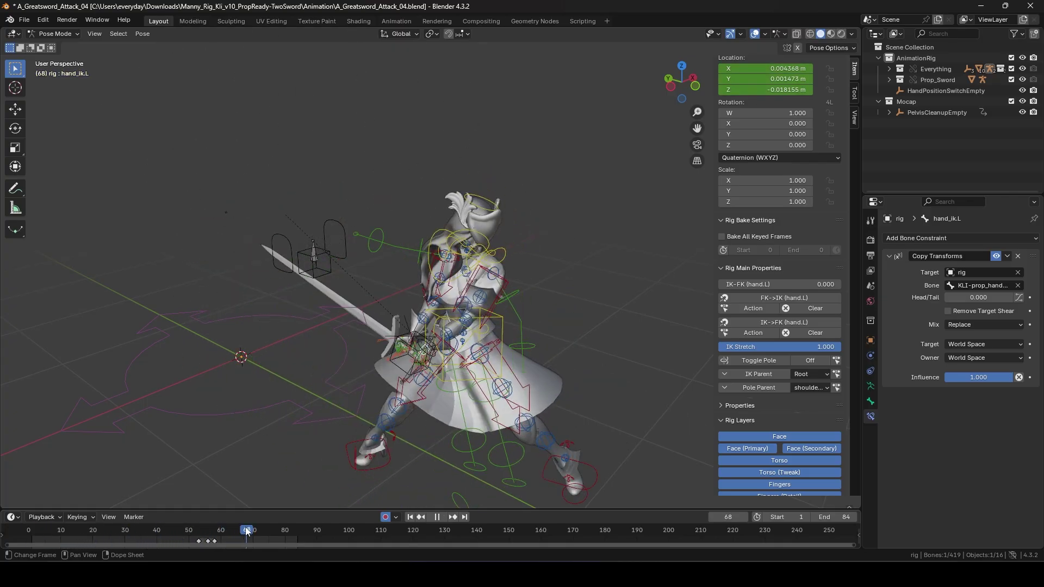
# Scrub and play the greatsword attack in A_Greatsword_Attack_04, examining the character's grip and pose from several angles
pyautogui.moveTo(230, 528); pyautogui.dragTo(82, 520)
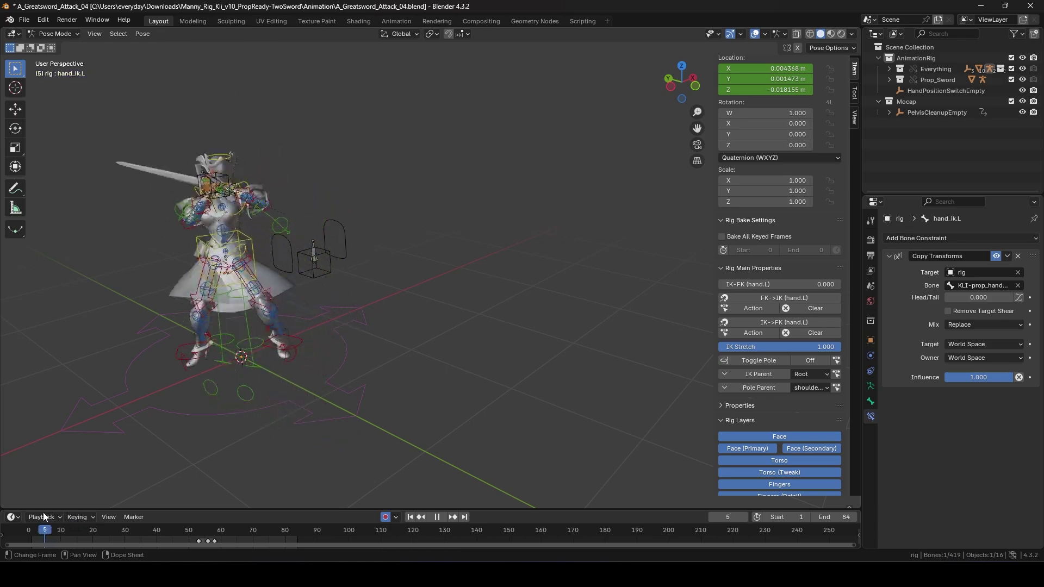
pyautogui.press('space')
pyautogui.moveTo(83, 506); pyautogui.dragTo(375, 397, button='middle')
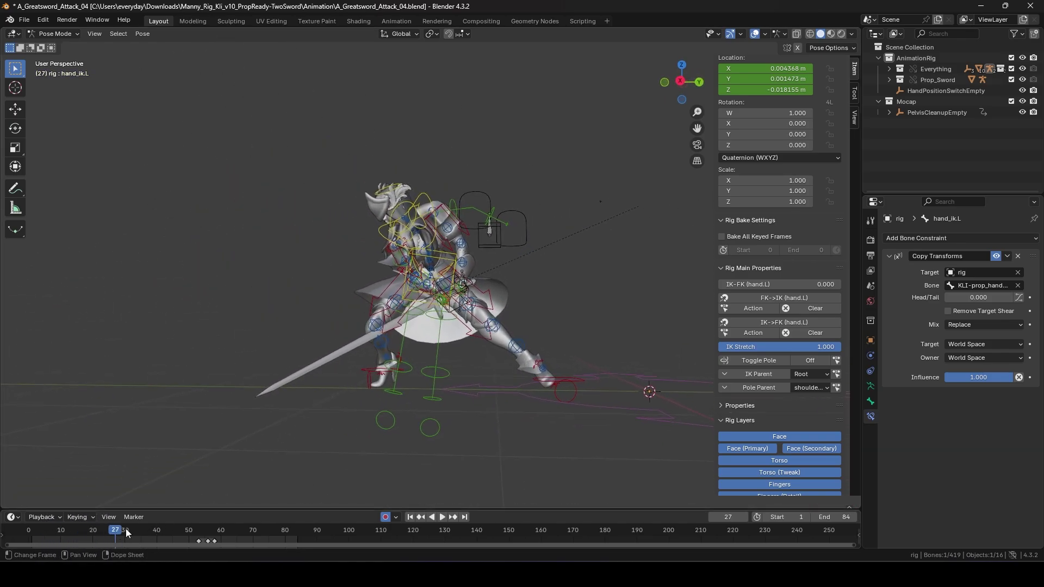
pyautogui.press('space')
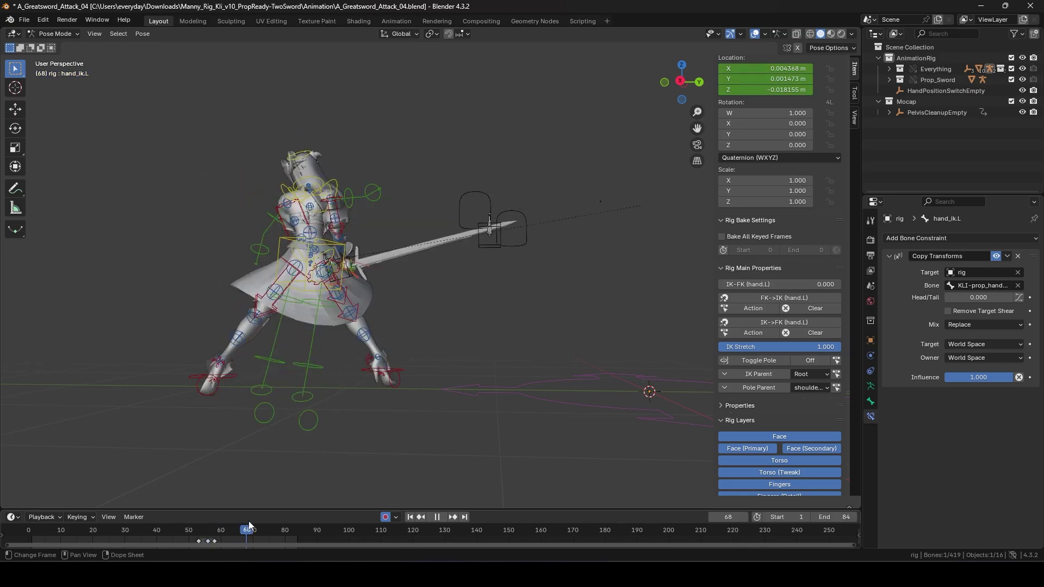
pyautogui.moveTo(261, 489); pyautogui.dragTo(478, 394, button='middle')
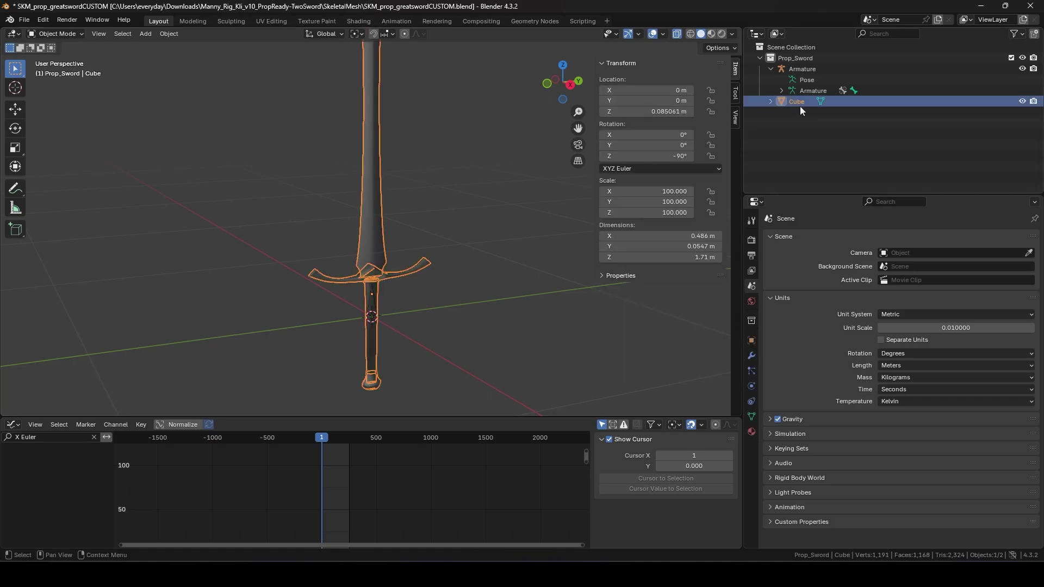
# Set Armature as the parent of the sword mesh Cube and save the SKM_prop_greatswordCUSTOM file
pyautogui.click(752, 341)
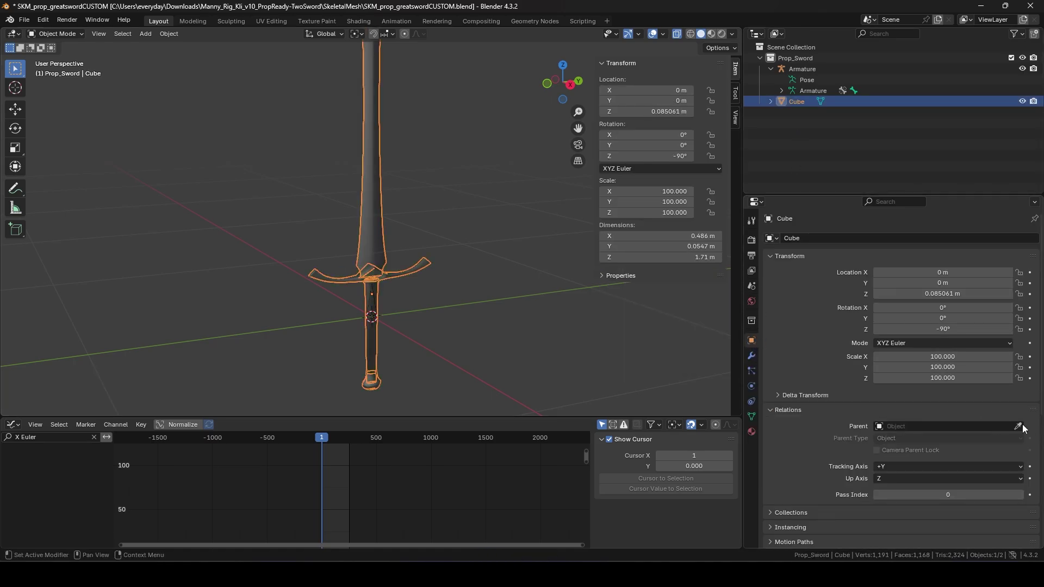
pyautogui.click(807, 67)
pyautogui.click(433, 165)
pyautogui.hotkey('ctrl', 's')
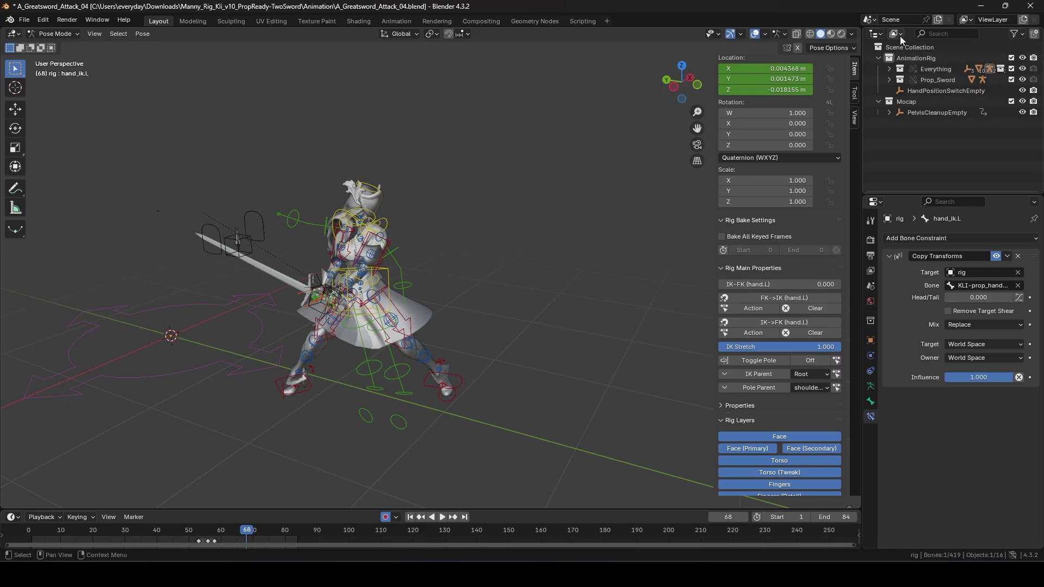
# List the Blender file's linked libraries and relocate the SKM_prop_greatsword library to SKM_prop_greatswordCUSTOM.blend
pyautogui.click(898, 34)
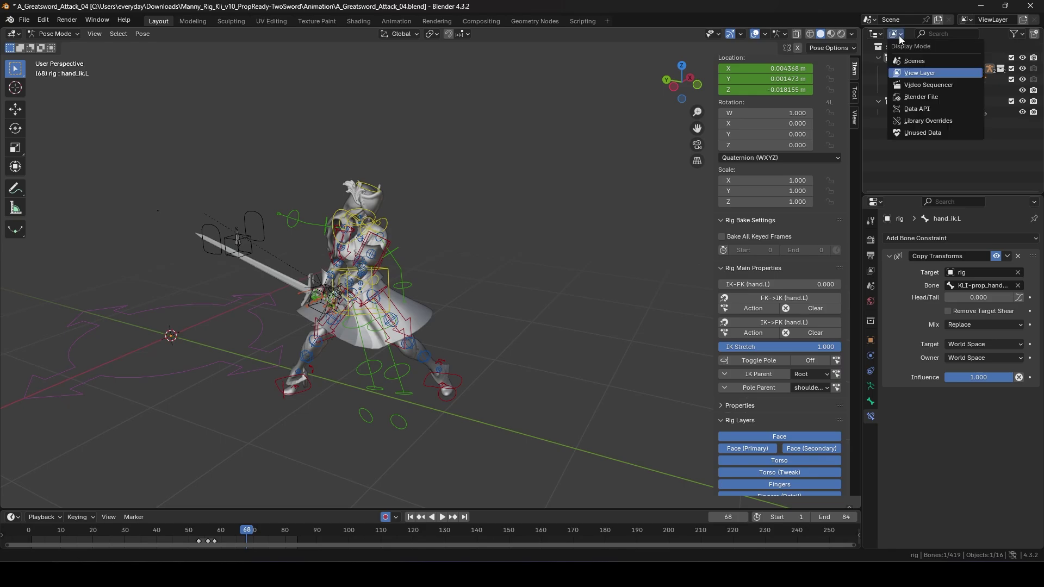
pyautogui.click(919, 97)
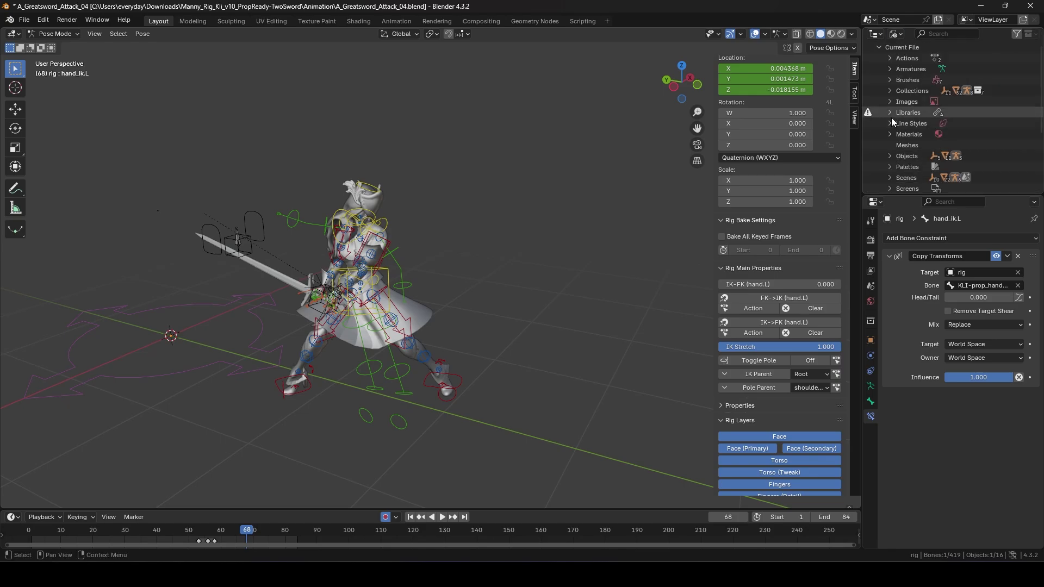
pyautogui.click(890, 112)
pyautogui.rightClick(915, 146)
pyautogui.click(897, 161)
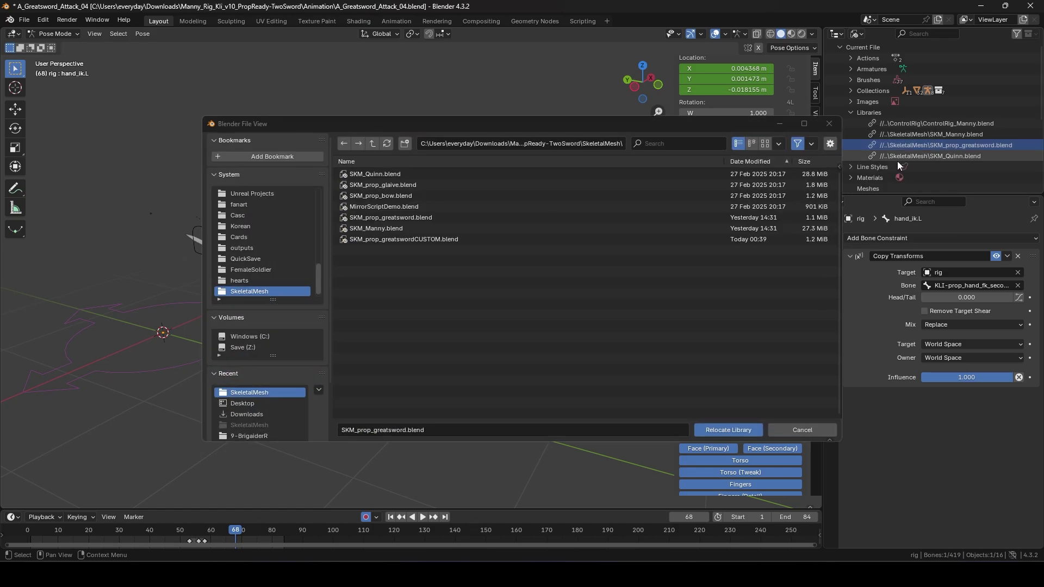
pyautogui.doubleClick(399, 240)
# Examine the replaced greatsword in the character's hands from several angles while scrubbing through the attack animation
pyautogui.scroll(5, 435, 267)
pyautogui.moveTo(448, 283); pyautogui.dragTo(453, 276, button='middle')
pyautogui.scroll(-4, 453, 276)
pyautogui.keyDown('shift'); pyautogui.moveTo(498, 339); pyautogui.dragTo(438, 325, button='middle'); pyautogui.keyUp('shift')
pyautogui.moveTo(213, 531); pyautogui.dragTo(214, 503)
pyautogui.moveTo(429, 370); pyautogui.dragTo(224, 364, button='middle')
pyautogui.keyDown('shift'); pyautogui.moveTo(234, 312); pyautogui.dragTo(260, 383, button='middle'); pyautogui.keyUp('shift')
pyautogui.moveTo(213, 528); pyautogui.dragTo(235, 532)
pyautogui.moveTo(285, 430); pyautogui.dragTo(496, 416, button='middle')
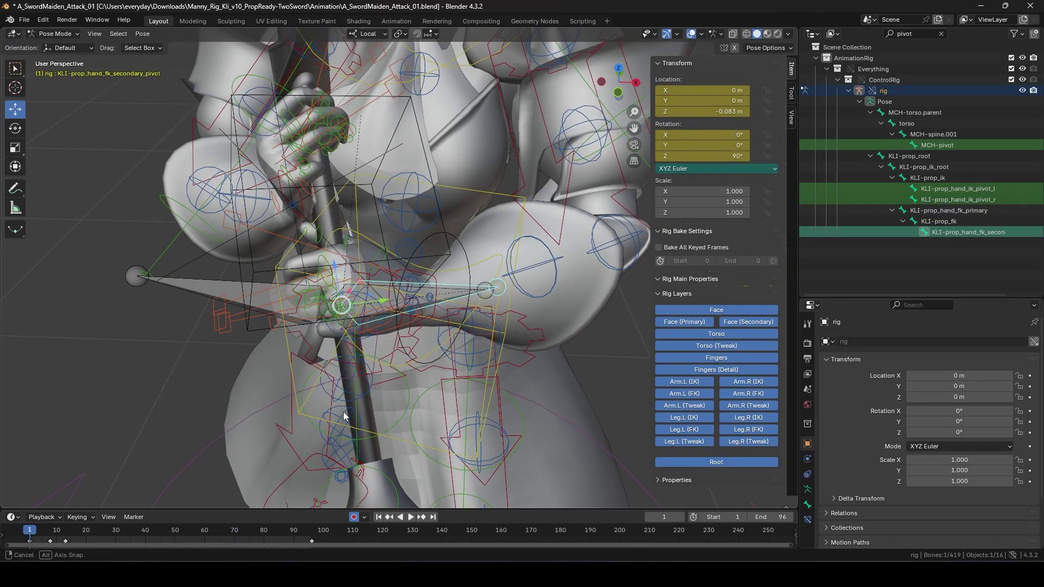
# In A_SwordMaiden_Attack_01, slide the KLI-prop_hand_fk_secondary_pivot bone along its local Z axis on the sword handle at frame 1
pyautogui.moveTo(343, 412); pyautogui.dragTo(425, 337, button='middle')
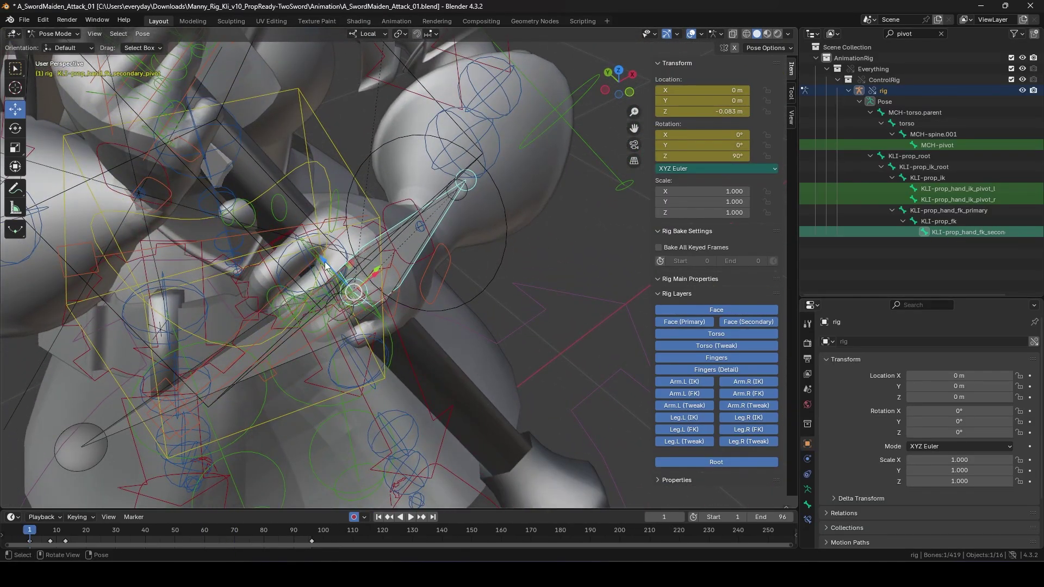
pyautogui.moveTo(325, 266); pyautogui.dragTo(361, 326)
pyautogui.moveTo(380, 337); pyautogui.dragTo(456, 384, button='middle')
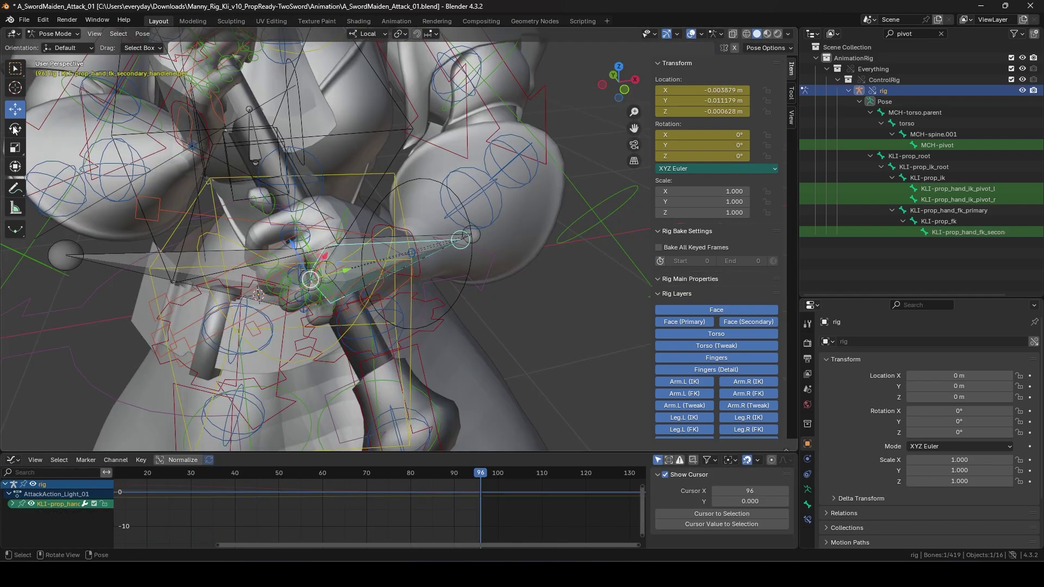
# Rotate the secondary prop hand's handle control bone at frame 96 with the Rotate tool
pyautogui.click(16, 129)
pyautogui.moveTo(336, 257); pyautogui.dragTo(366, 227)
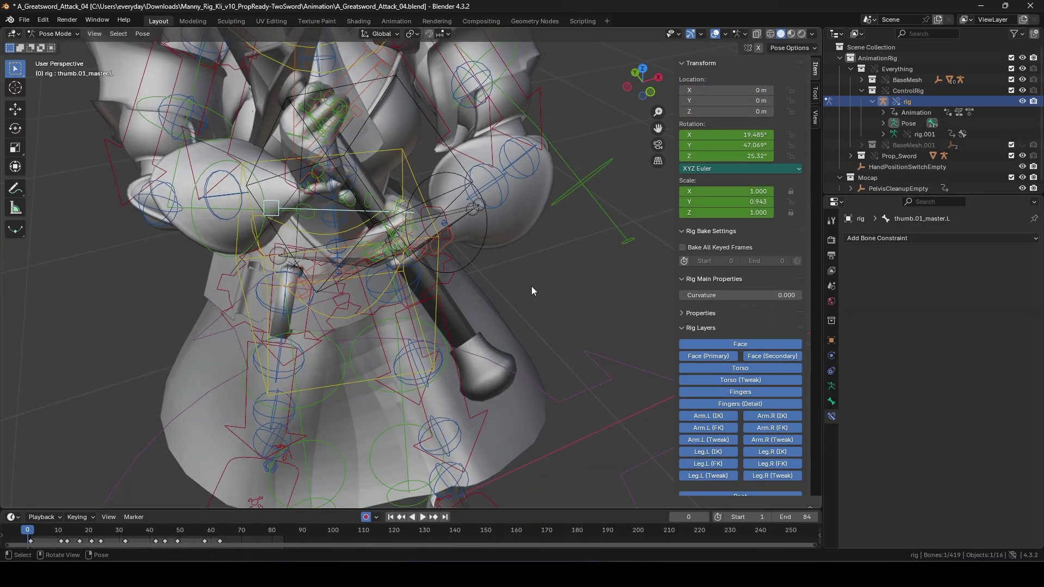
# Select the left hand IK control bone (hand_ik.L) and set its Copy Transforms constraint influence to 0
pyautogui.scroll(3, 550, 289)
pyautogui.scroll(-3, 561, 316)
pyautogui.click(491, 207)
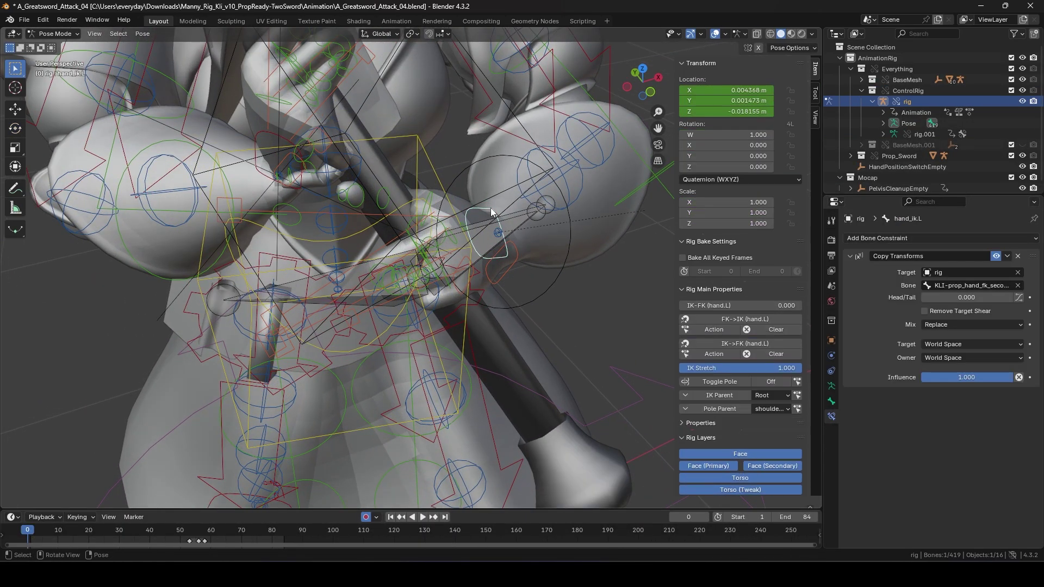
pyautogui.scroll(-3, 536, 331)
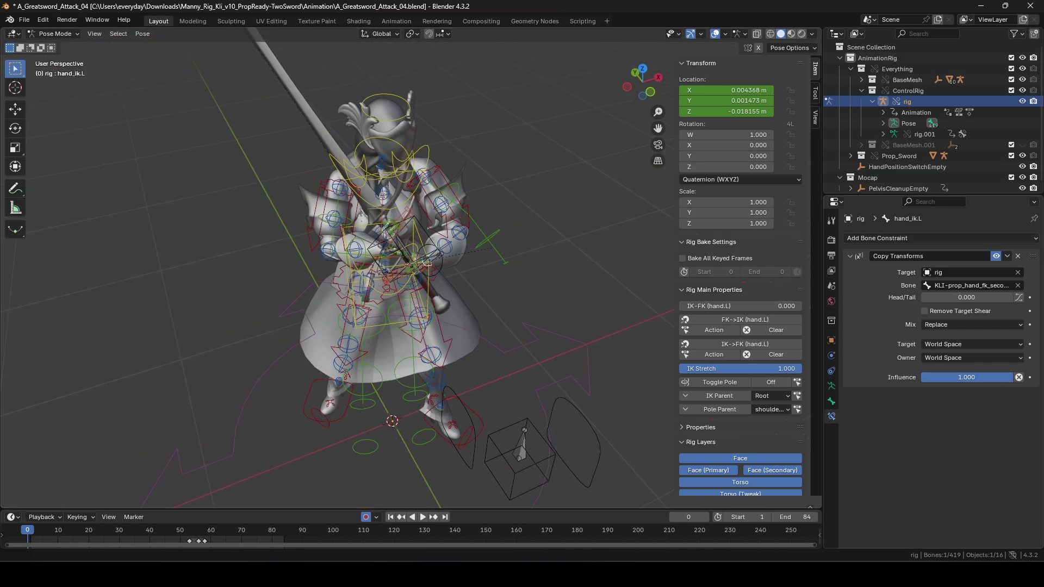
pyautogui.moveTo(979, 378); pyautogui.dragTo(919, 377)
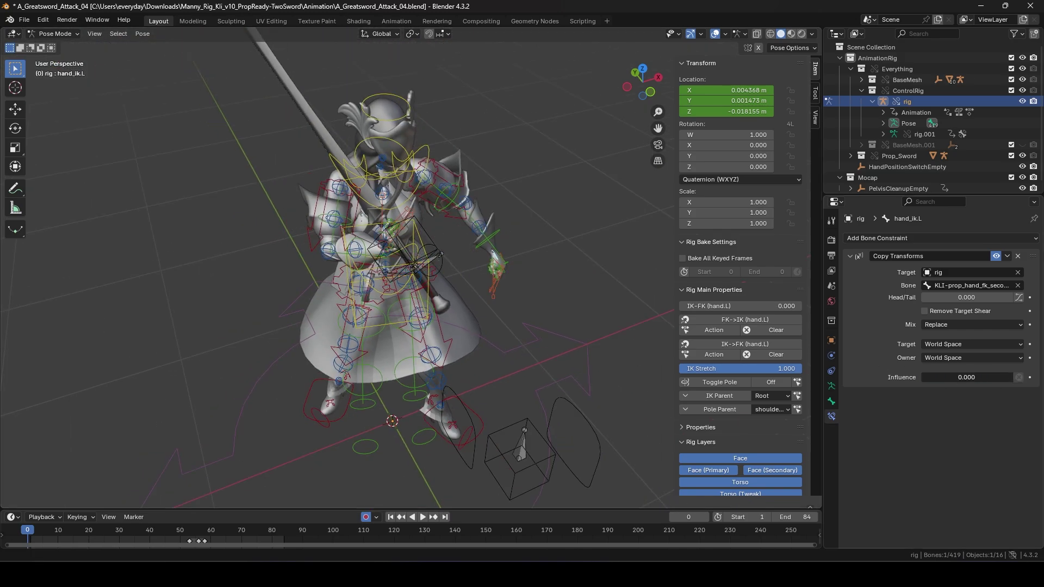
# Scrub the attack animation and switch the left arm to FK by setting IK-FK (hand.L) to 1.000
pyautogui.moveTo(53, 532); pyautogui.dragTo(5, 534)
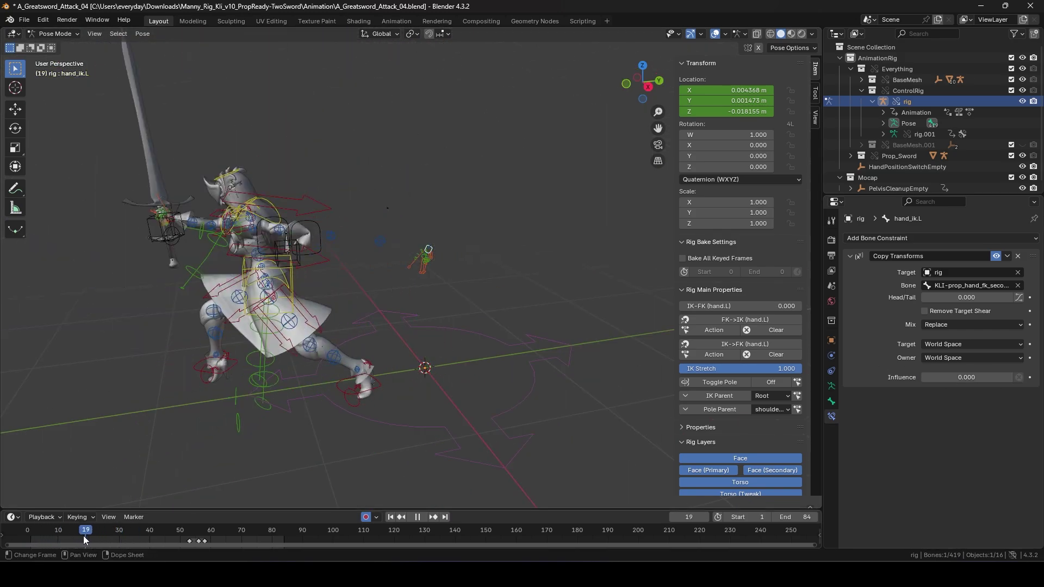
pyautogui.moveTo(718, 306); pyautogui.dragTo(841, 305)
# Play and scrub through the greatsword attack animation to examine the left arm's motion in FK
pyautogui.press('space')
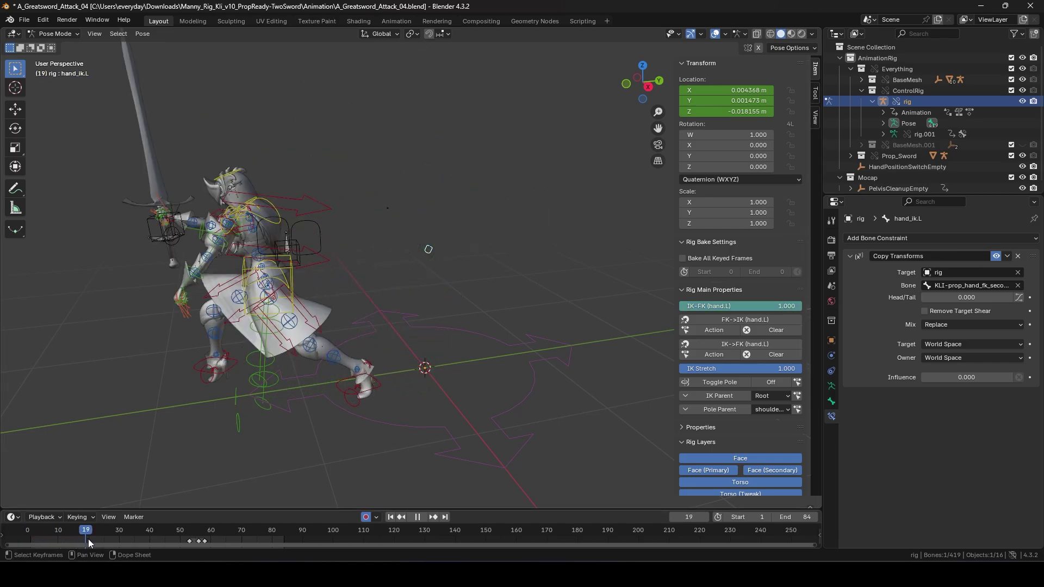
pyautogui.moveTo(142, 542); pyautogui.dragTo(10, 550)
pyautogui.scroll(2, 272, 455)
pyautogui.keyDown('shift'); pyautogui.moveTo(163, 460); pyautogui.dragTo(283, 460, button='middle'); pyautogui.keyUp('shift')
pyautogui.scroll(-2, 286, 441)
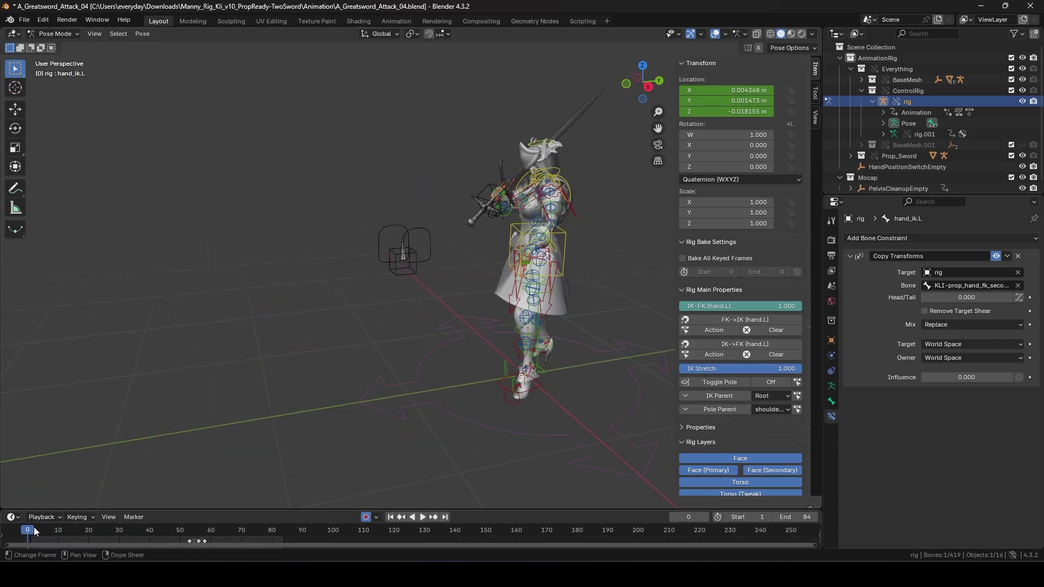
pyautogui.press('space')
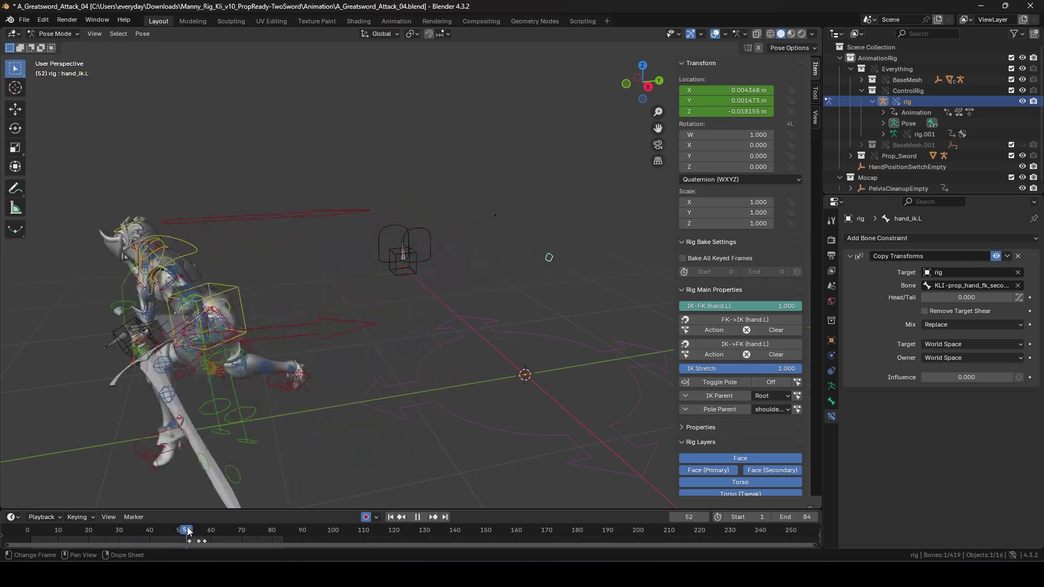